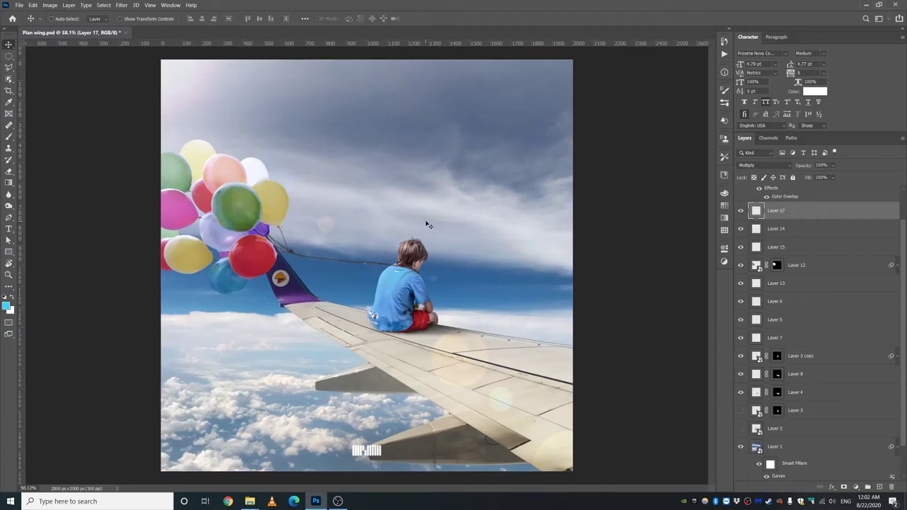
Zoom around the composite and toggle the boy's shadow off and on, leaving it visible
scroll(426, 225, "down", 1)
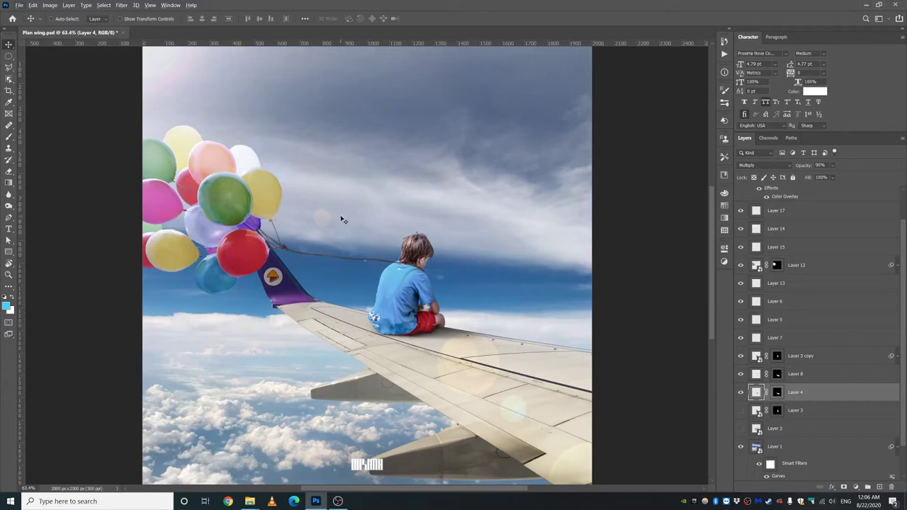
scroll(825, 318, "up", 2)
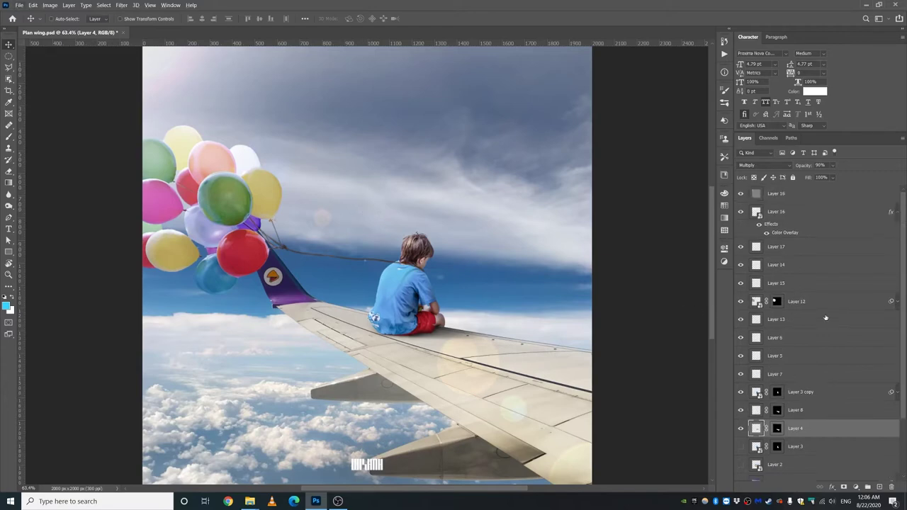
scroll(821, 312, "down", 2)
scroll(383, 273, "up", 2)
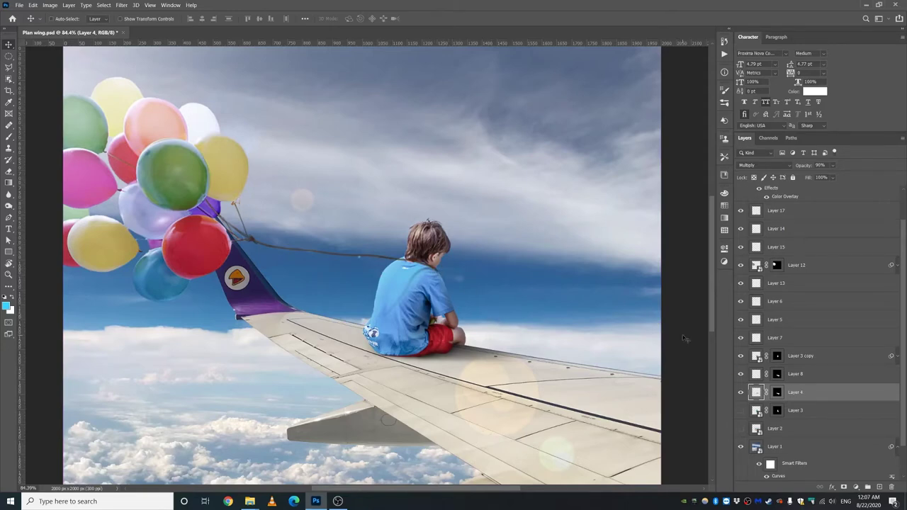
left_click(742, 393)
left_click(741, 393)
left_click(741, 393)
left_click(742, 393)
Zoom in and out across the composite to inspect it
scroll(183, 273, "up", 5)
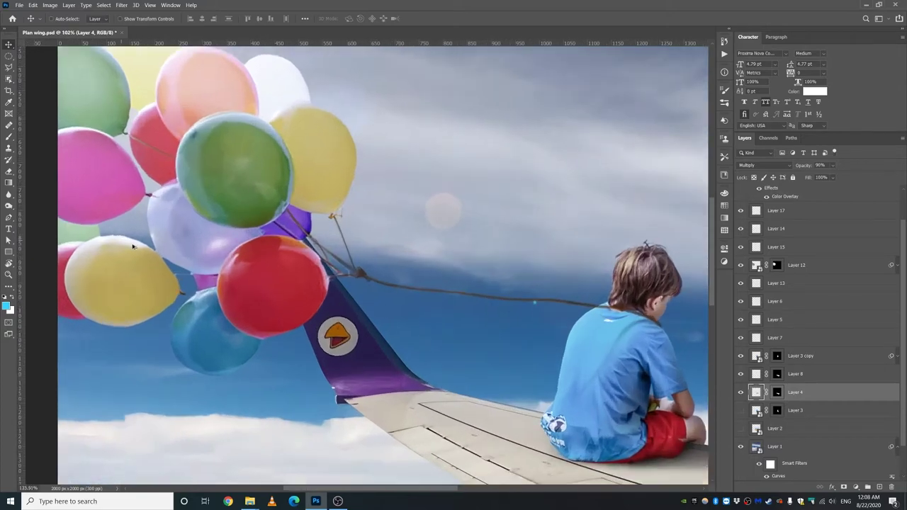
scroll(189, 271, "down", 2)
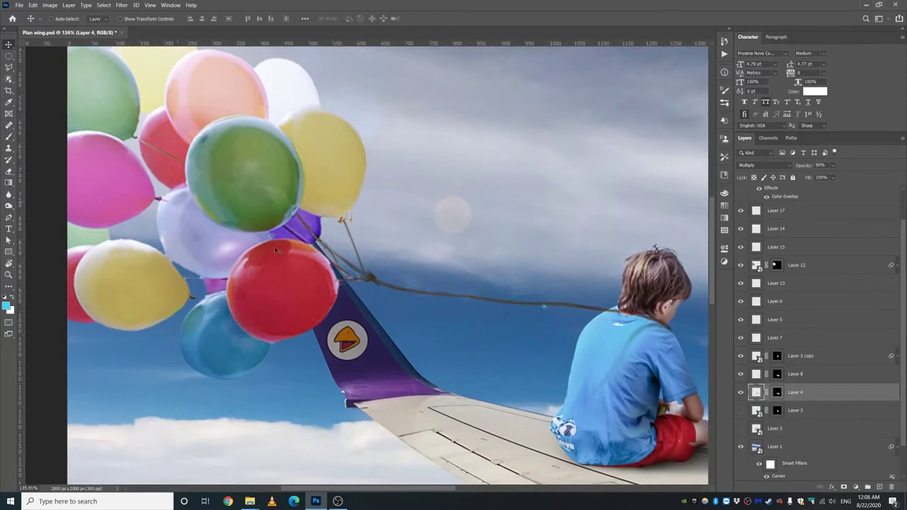
scroll(255, 214, "up", 3)
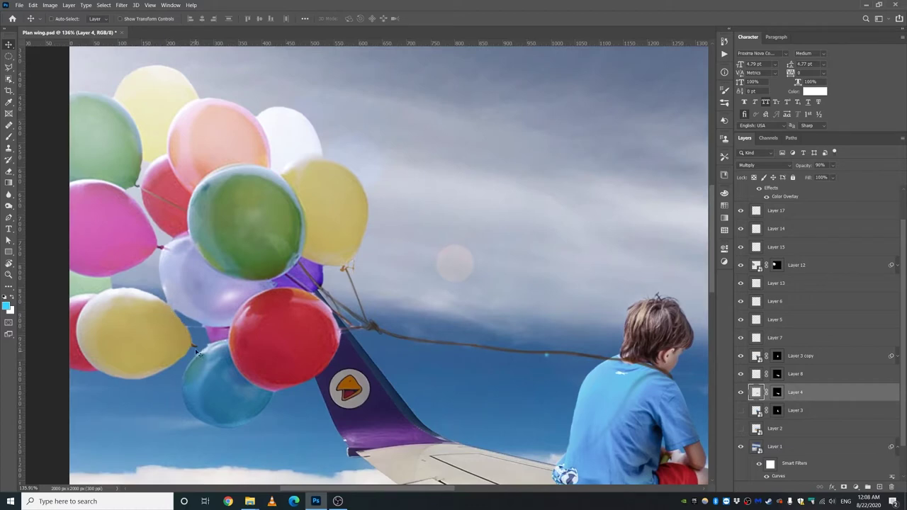
scroll(191, 310, "down", 3)
scroll(389, 264, "up", 2)
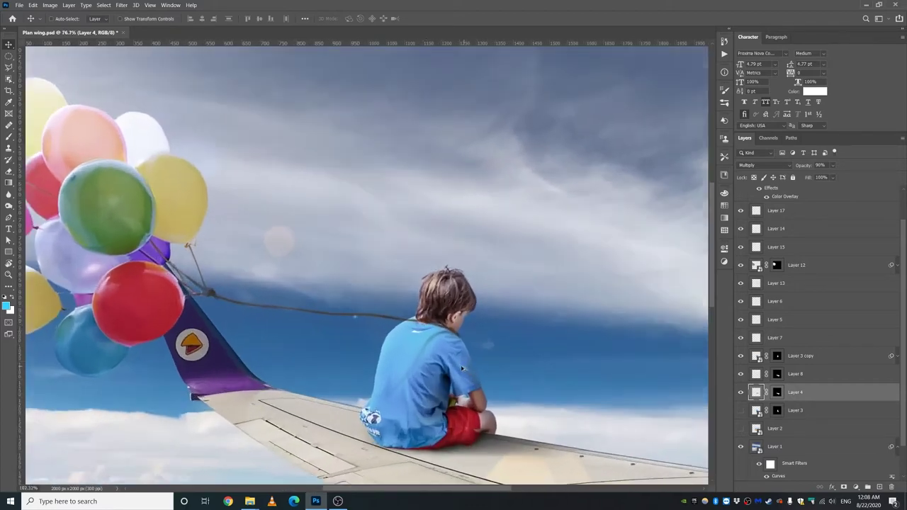
scroll(389, 265, "down", 1)
scroll(404, 273, "up", 2)
scroll(418, 277, "down", 2)
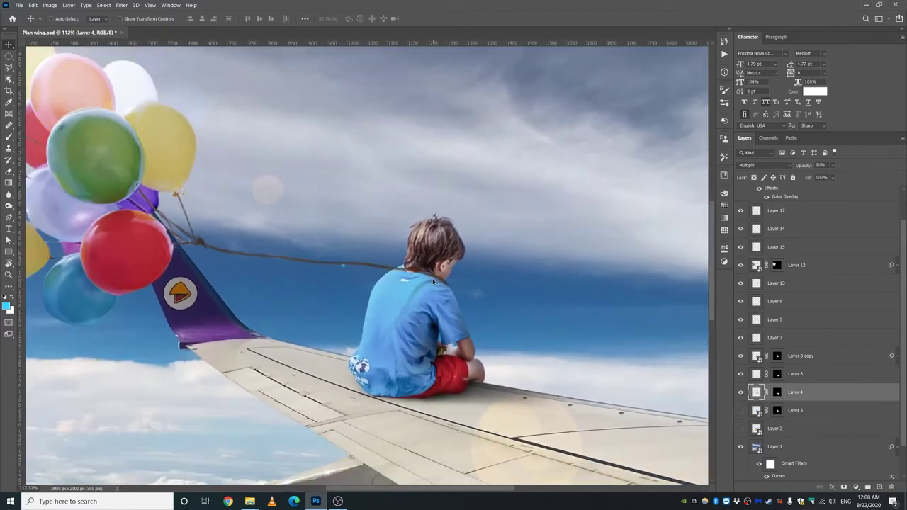
scroll(433, 281, "down", 1)
scroll(434, 281, "down", 1)
scroll(358, 267, "up", 1)
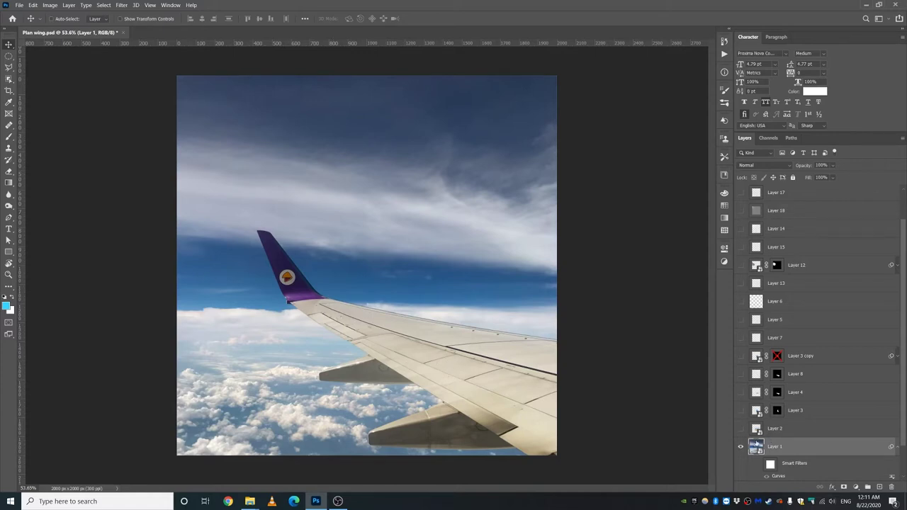
double_click(757, 447)
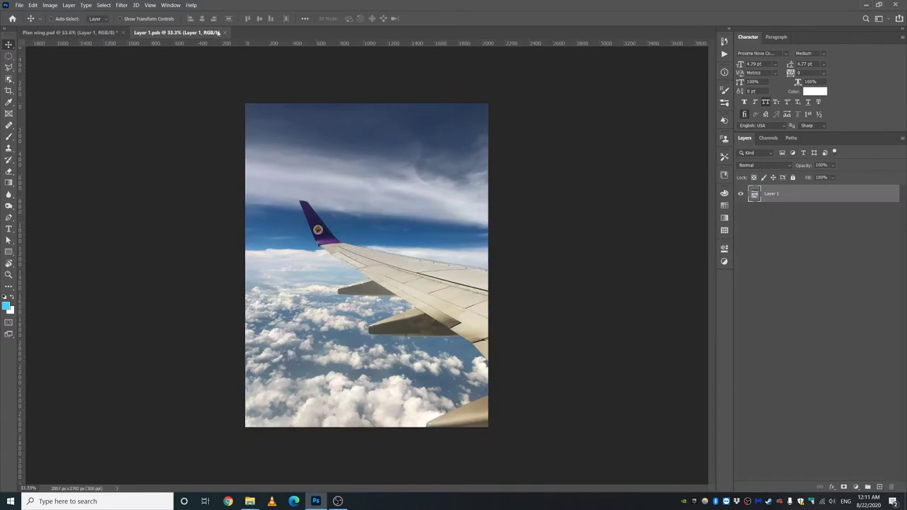
left_click(225, 33)
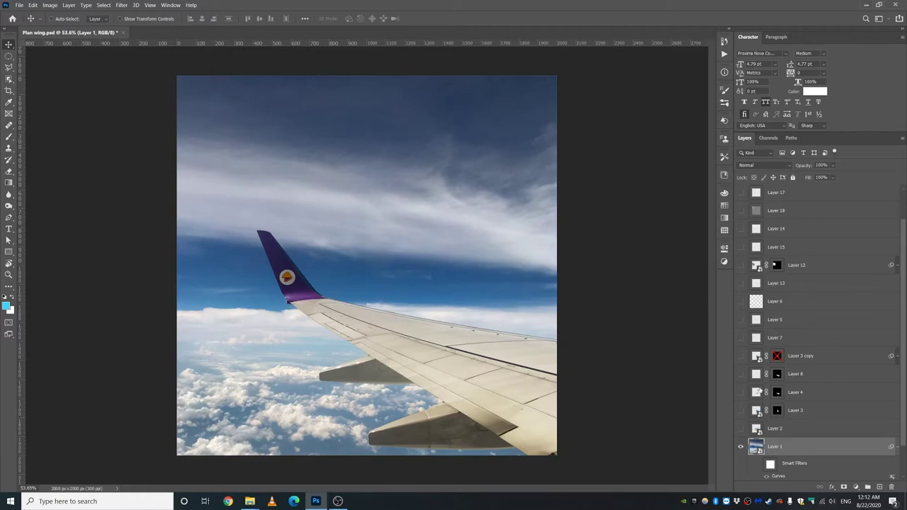
mouse_move(397, 315)
left_mouse_down()
mouse_move(365, 289)
mouse_move(397, 315)
left_mouse_up()
scroll(794, 429, "down", 2)
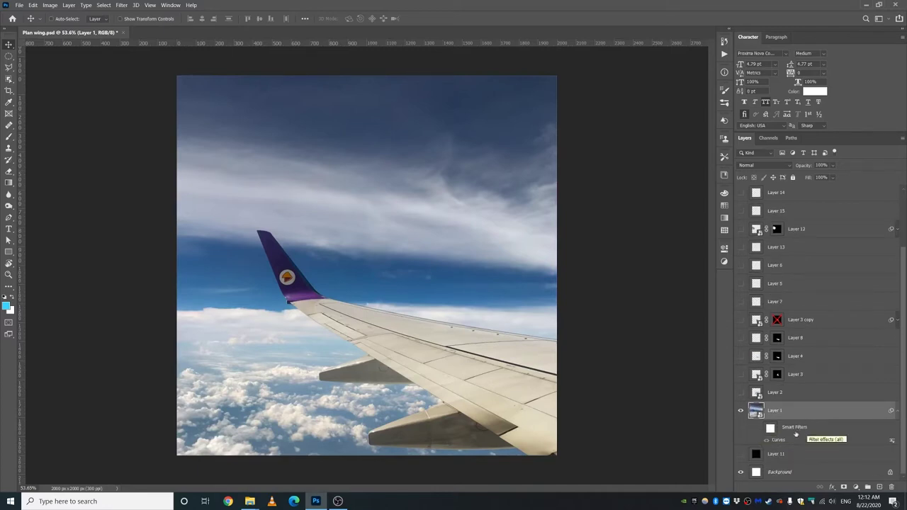
Compare the wing photo's smart filters, then review its Curves on the Blue channel and keep it applied
left_click(760, 430)
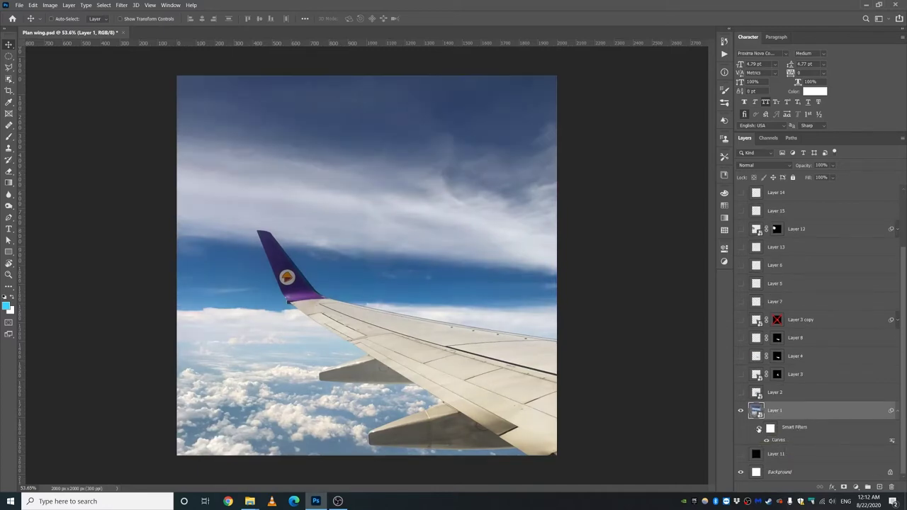
double_click(779, 440)
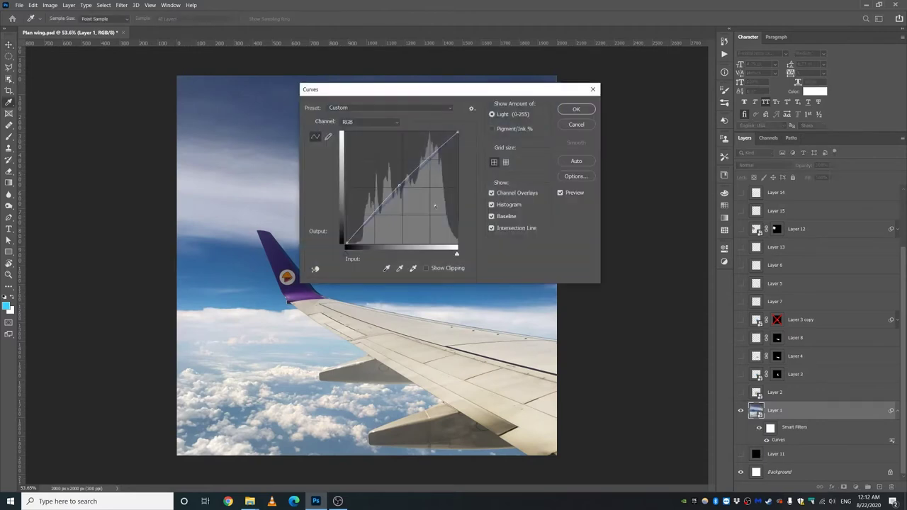
left_click_drag(384, 90, 615, 169)
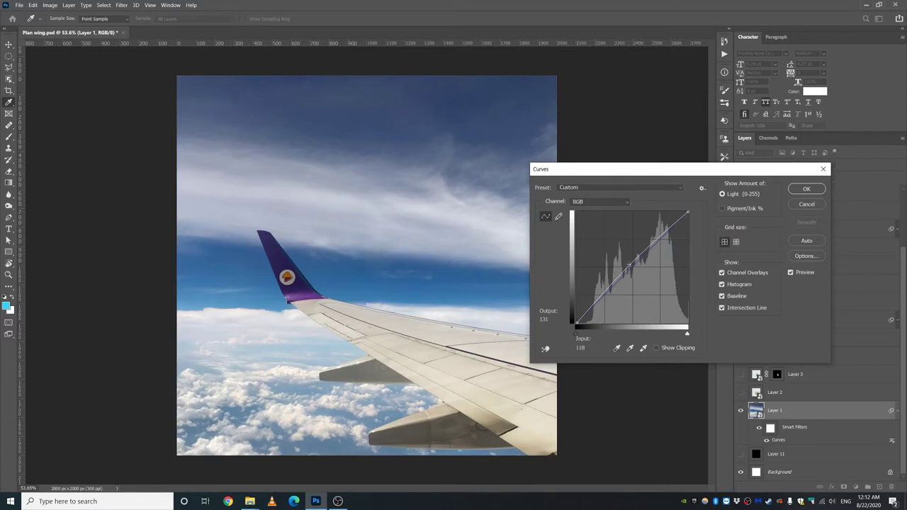
left_click(603, 202)
left_click(602, 234)
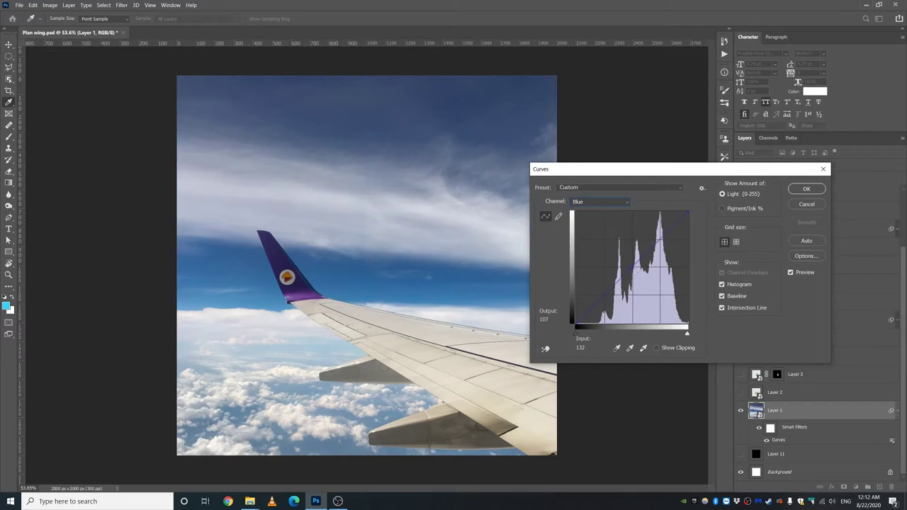
left_click(807, 188)
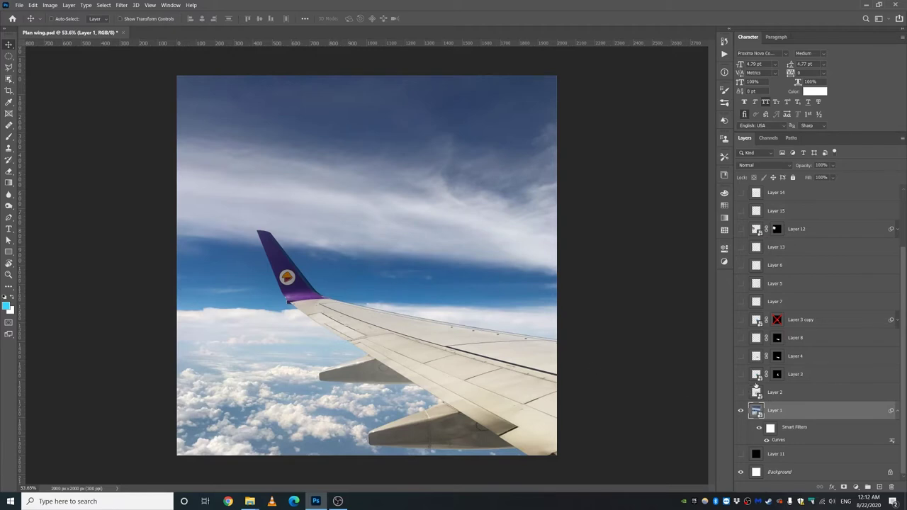
Show the boy photo, Layer 3 copy, over the wing and make it the active layer
left_click(742, 320)
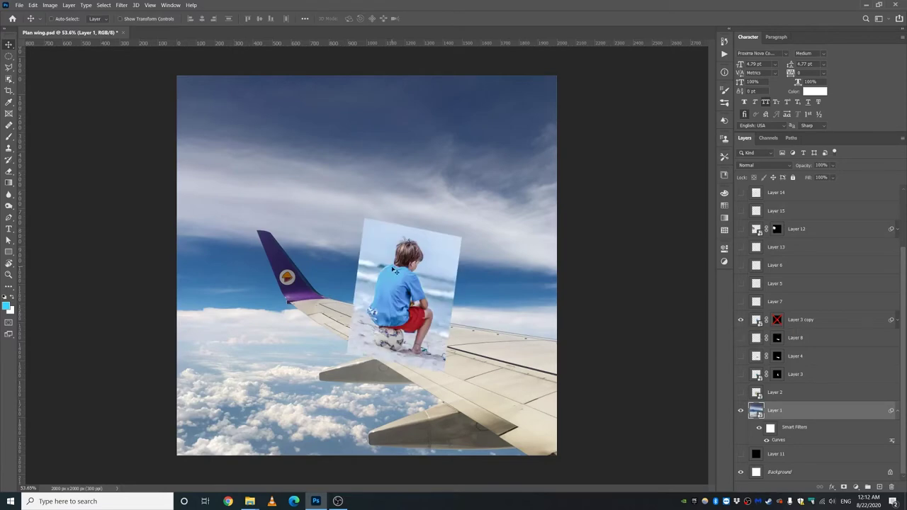
scroll(397, 280, "up", 2)
scroll(405, 294, "up", 2)
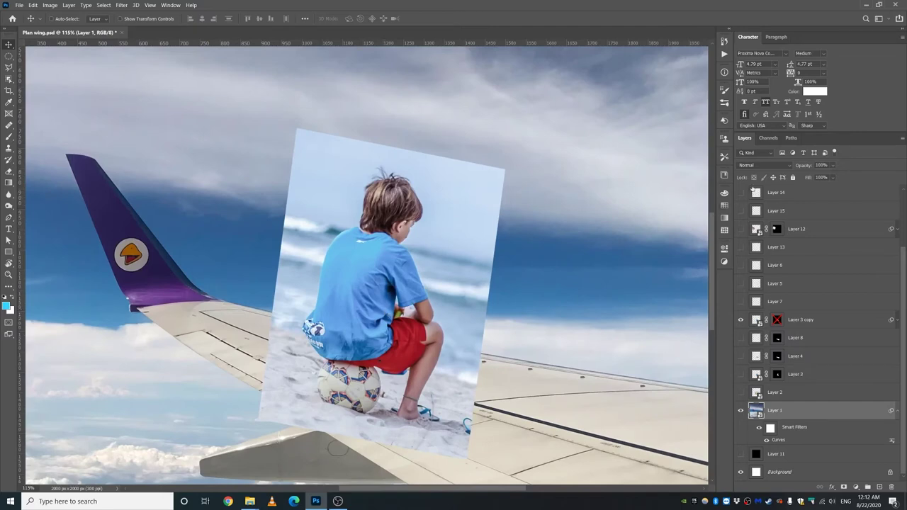
left_click(812, 324)
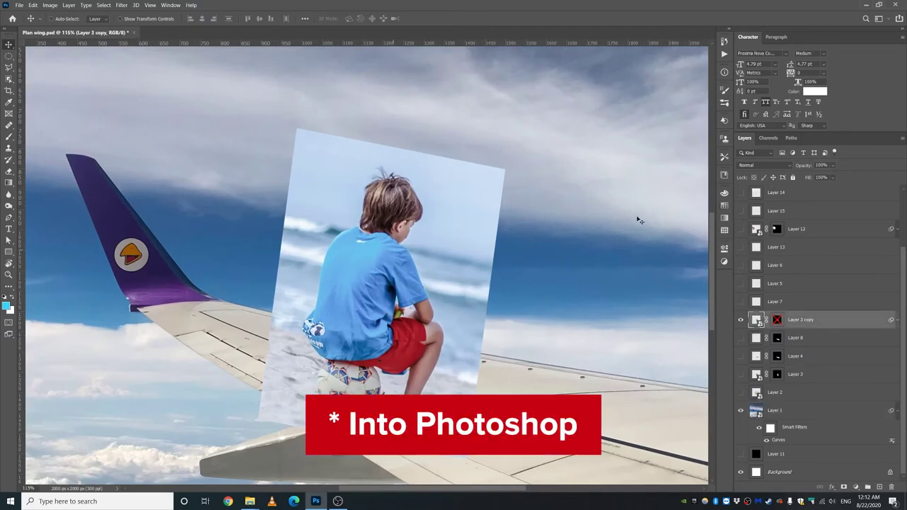
Drop Layer 3 copy's opacity to about 51% to check alignment, then restore it to 100%
left_click(834, 165)
left_click_drag(833, 177, 825, 177)
scroll(415, 319, "down", 8)
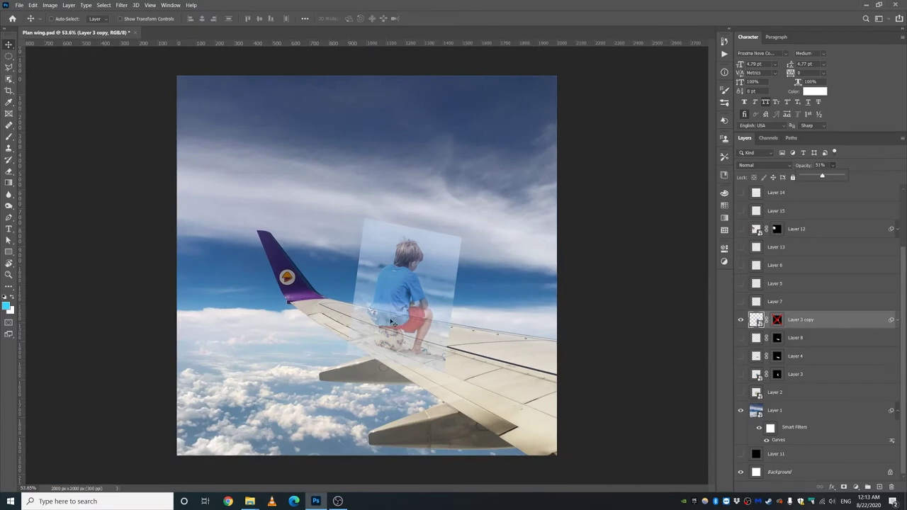
scroll(419, 314, "up", 2)
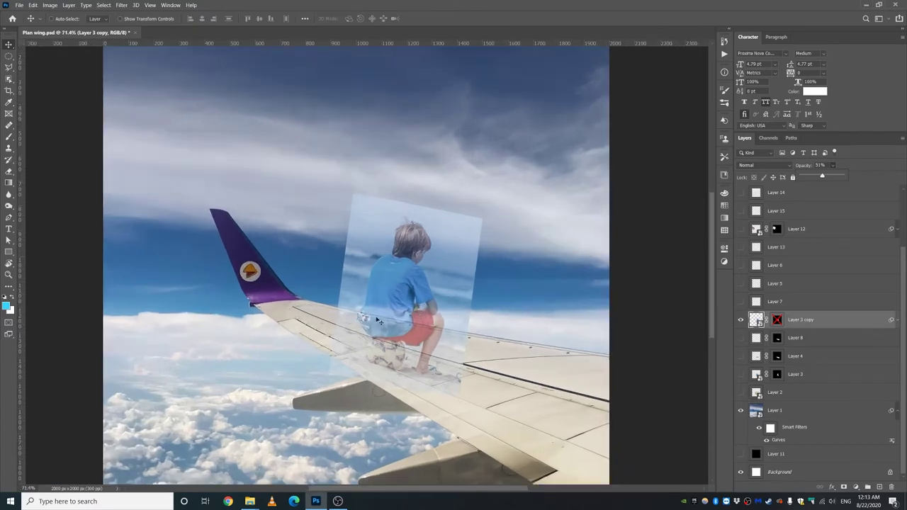
scroll(359, 319, "down", 1)
scroll(359, 319, "up", 4)
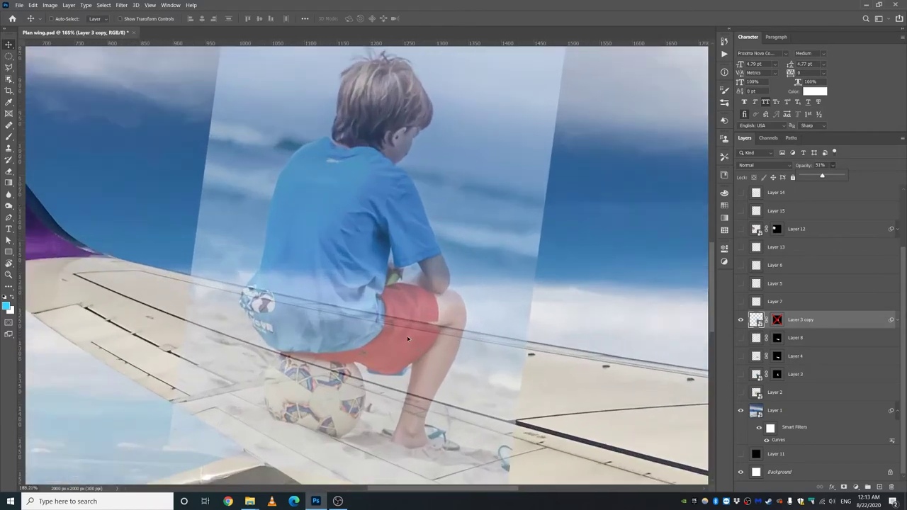
left_click_drag(822, 176, 863, 180)
scroll(414, 288, "down", 1)
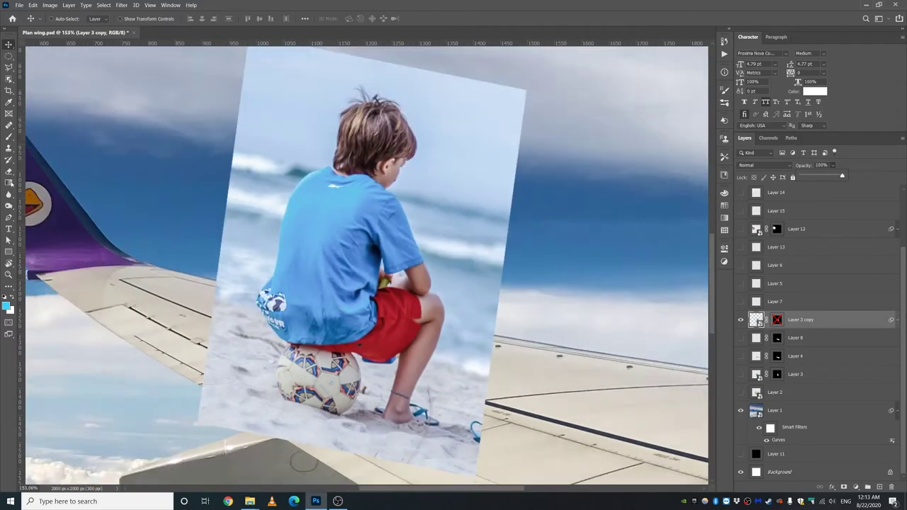
Trace a pen path around the boy's outline, then undo and discard it
left_click(9, 218)
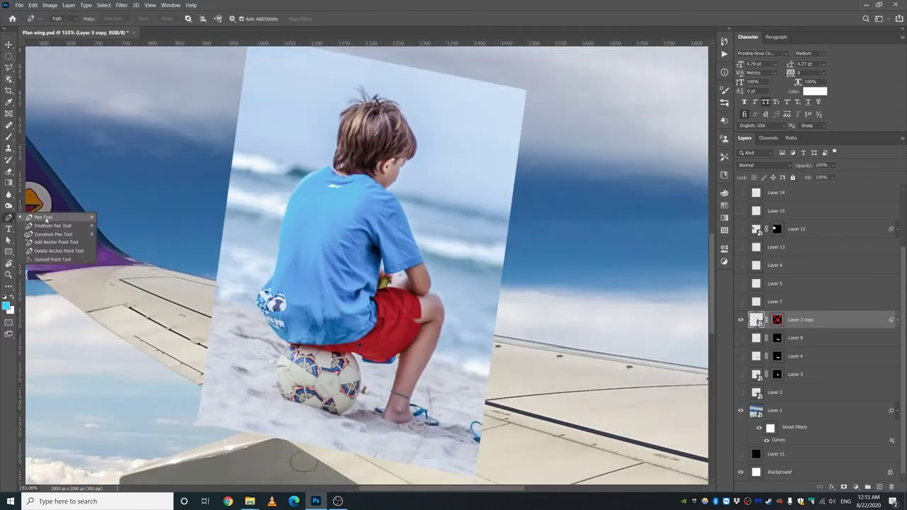
left_click(42, 218)
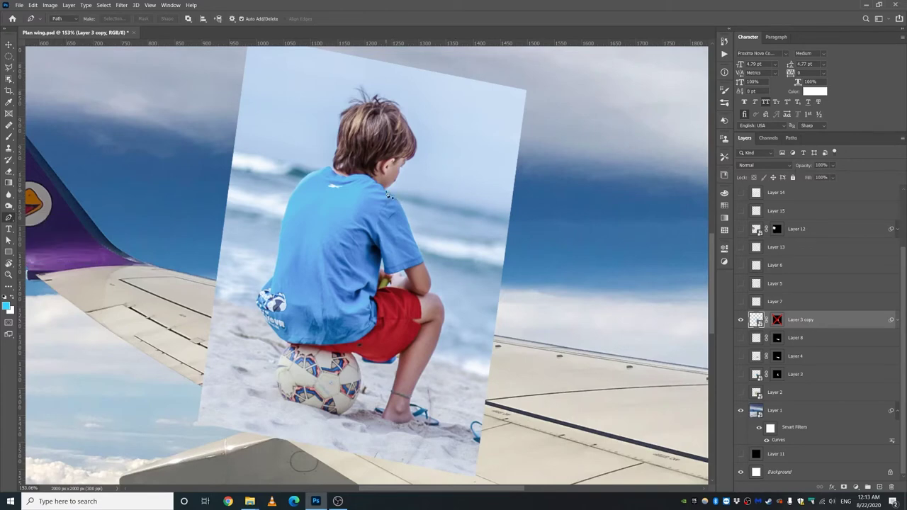
scroll(410, 222, "up", 2)
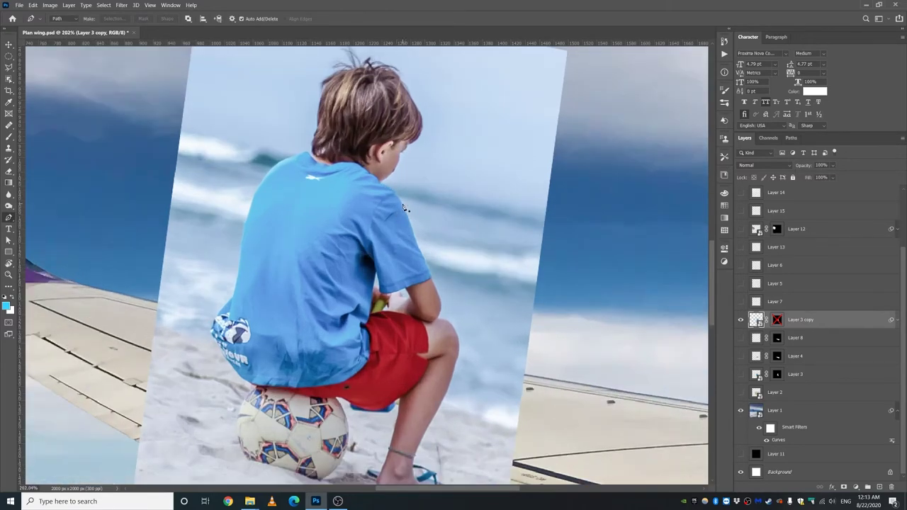
left_click(445, 308)
left_click(455, 353)
left_click(421, 431)
left_click(333, 455)
left_click(245, 448)
left_click(221, 373)
left_click_drag(227, 292, 254, 255)
key("ctrl+z")
key("ctrl+z")
key("ctrl+z")
key("ctrl+z")
key("ctrl+z")
key("ctrl+z")
key("ctrl+z")
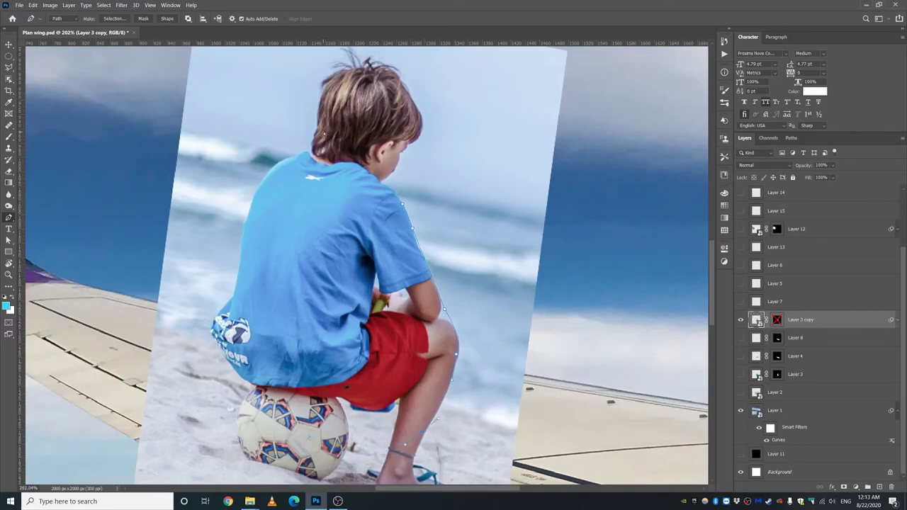
key("ctrl+z")
key("ctrl+z")
key("ctrl+z")
key("ctrl+z")
key("ctrl+z")
Re-enable Layer 3 copy's mask and toggle the boy off and on against the wing
left_click(779, 319, "shift")
key("v")
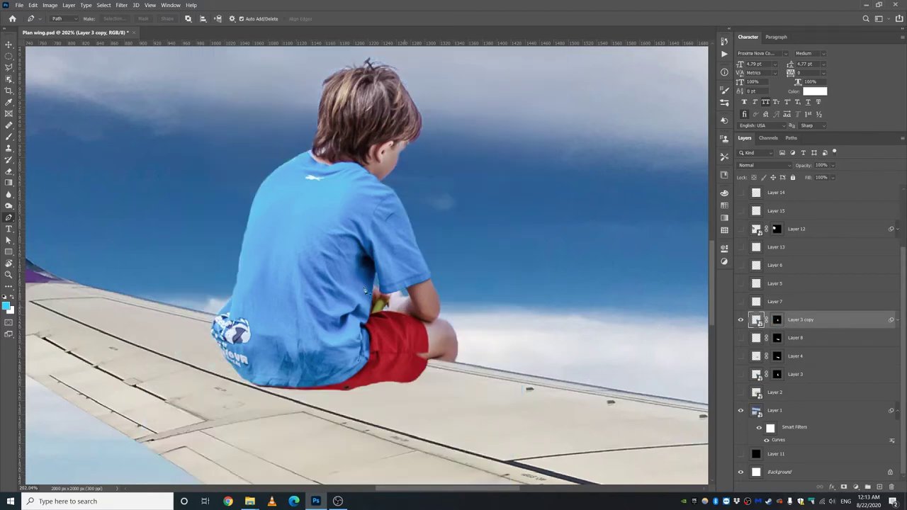
scroll(407, 316, "up", 2)
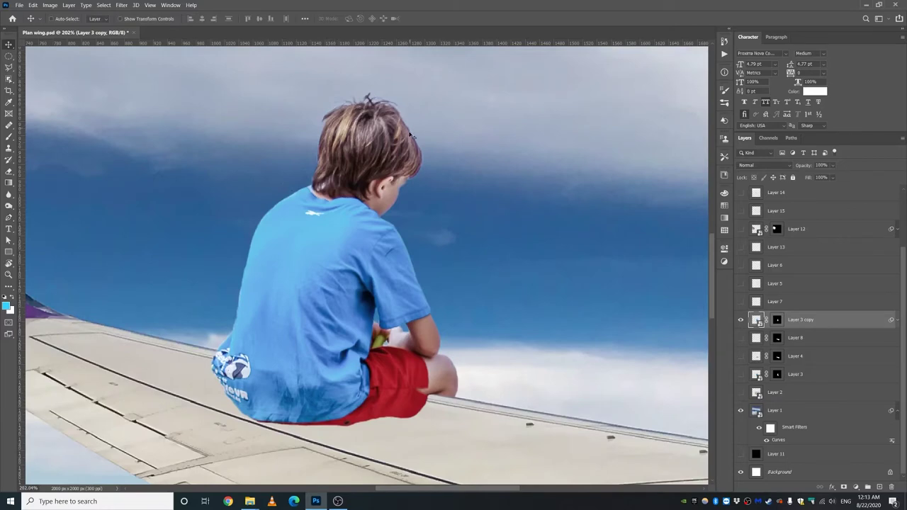
left_click(742, 320)
left_click(742, 320)
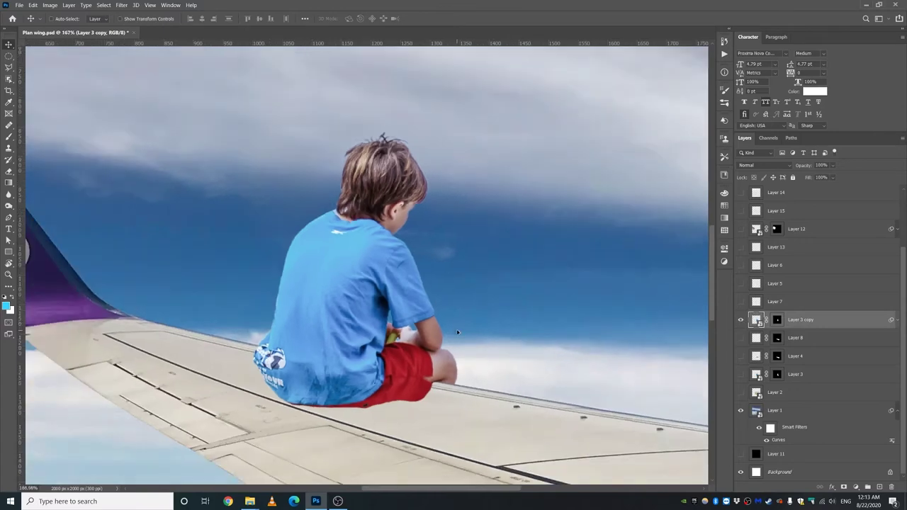
scroll(458, 327, "down", 2)
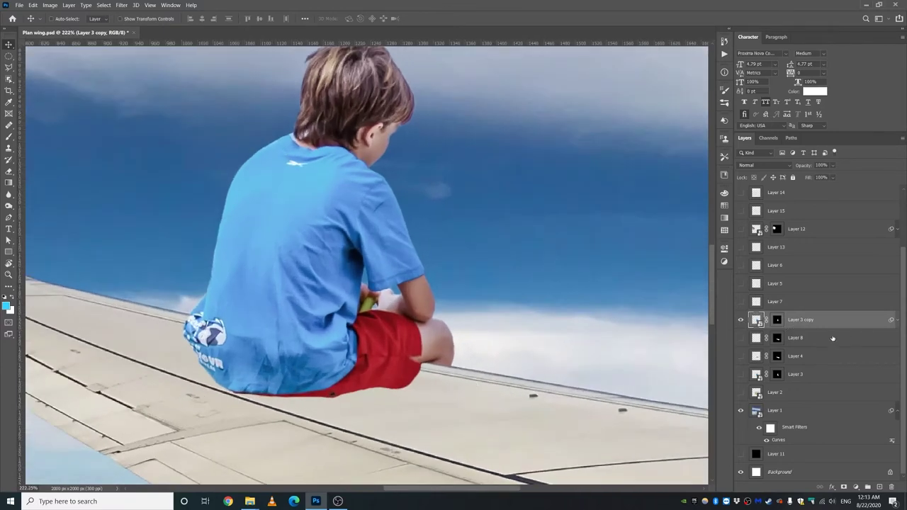
Select Layer 8, toggle its shadow to compare, and hide the boy to reveal the blotch
left_click(756, 338)
left_click(740, 339)
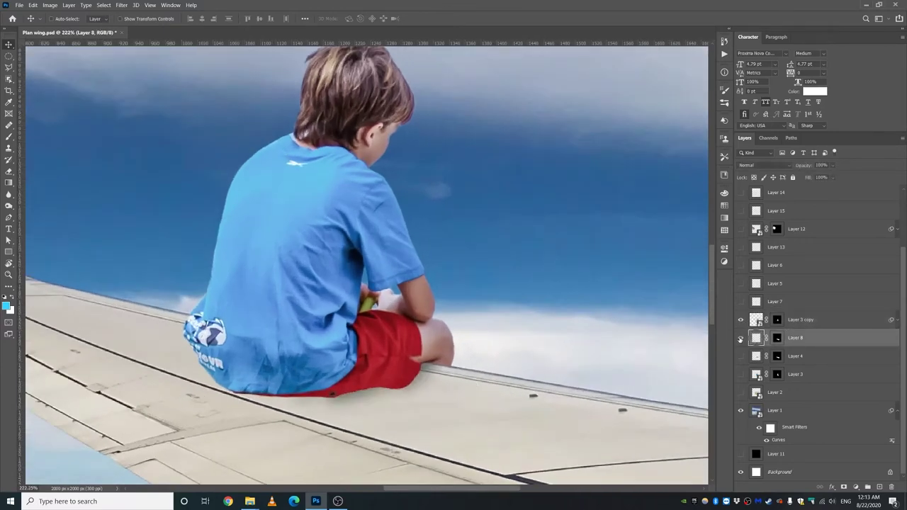
left_click(741, 339)
left_click(741, 339)
left_click(741, 338)
left_click(741, 339)
left_click(740, 321)
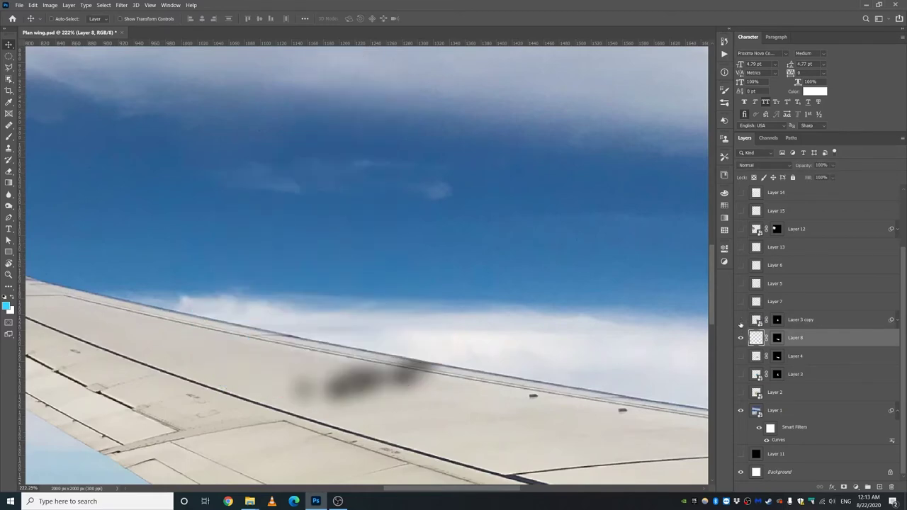
left_click(741, 339)
left_click(741, 339)
Set up a soft brush, reset colours to black and white, and undo the stray strokes
left_click_drag(8, 136, 50, 136)
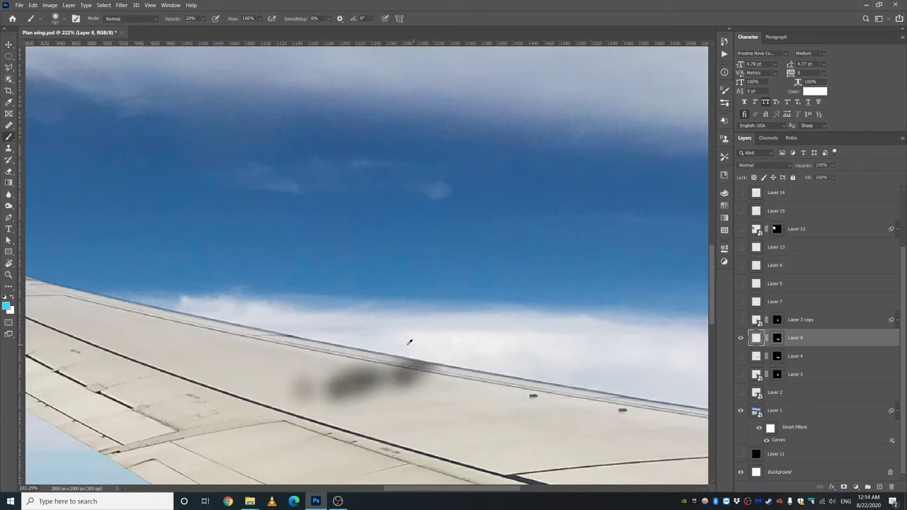
mouse_move(407, 343)
left_mouse_down()
mouse_move(242, 355)
mouse_move(395, 368)
mouse_move(324, 370)
mouse_move(374, 375)
mouse_move(358, 380)
mouse_move(408, 372)
mouse_move(277, 389)
mouse_move(429, 361)
left_mouse_up()
key("ctrl+z")
left_click(6, 299)
key("ctrl+z")
Show the boy and Layer 4's shadow, toggling them with Layer 8 to compare
left_click(741, 337)
left_click(741, 338)
left_click(741, 320)
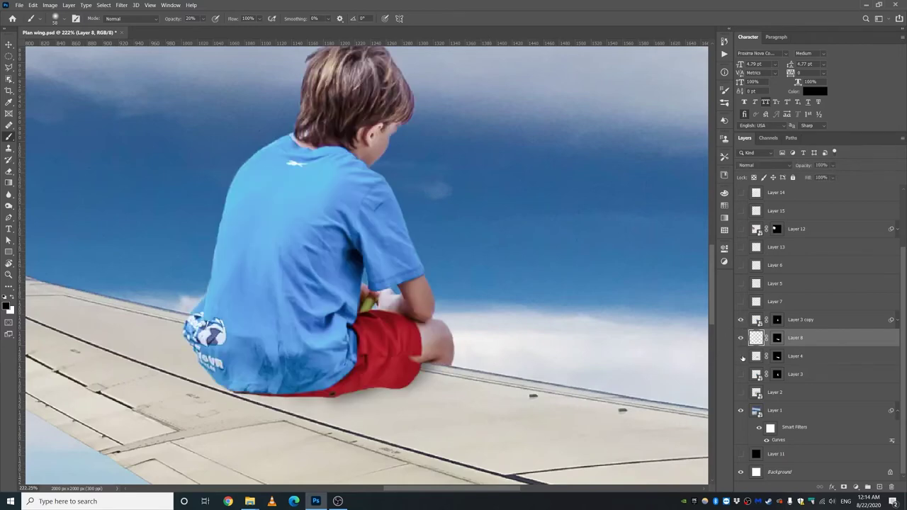
left_click(741, 356)
left_click(741, 357)
left_click(742, 356)
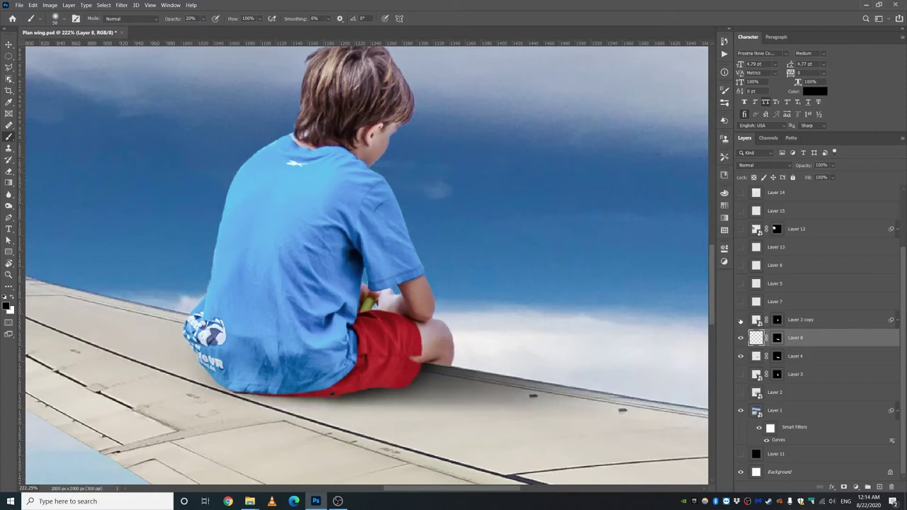
left_click(741, 320)
left_click(742, 357)
left_click(741, 357)
left_click(741, 320)
Fit the whole image in the window with Ctrl+0 and zoom around to inspect it
key("ctrl+0")
scroll(452, 329, "up", 1)
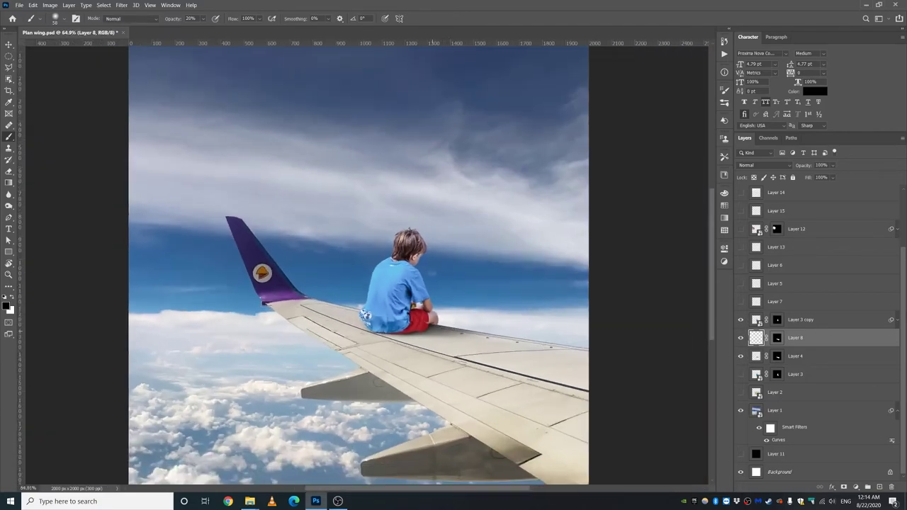
scroll(164, 380, "up", 5)
scroll(257, 354, "down", 1)
scroll(257, 354, "down", 1)
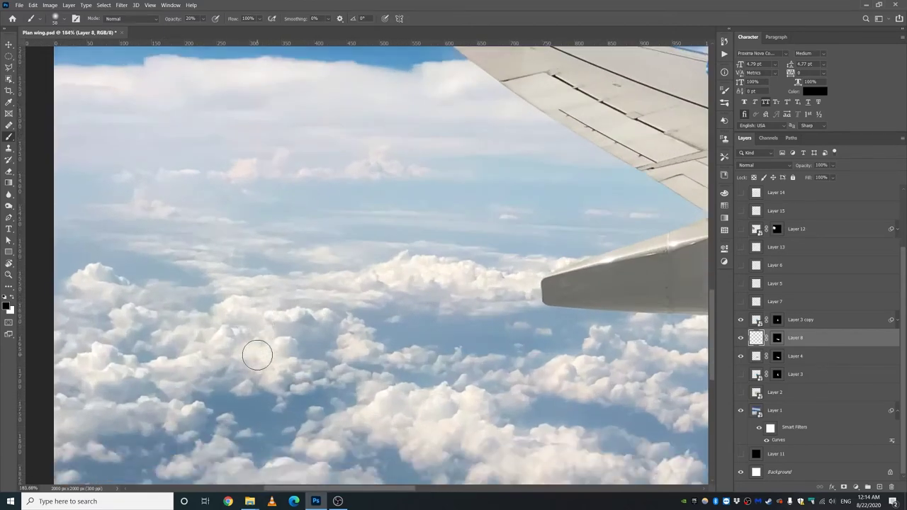
left_click_drag(110, 281, 77, 274)
scroll(232, 354, "down", 2)
scroll(232, 355, "down", 3)
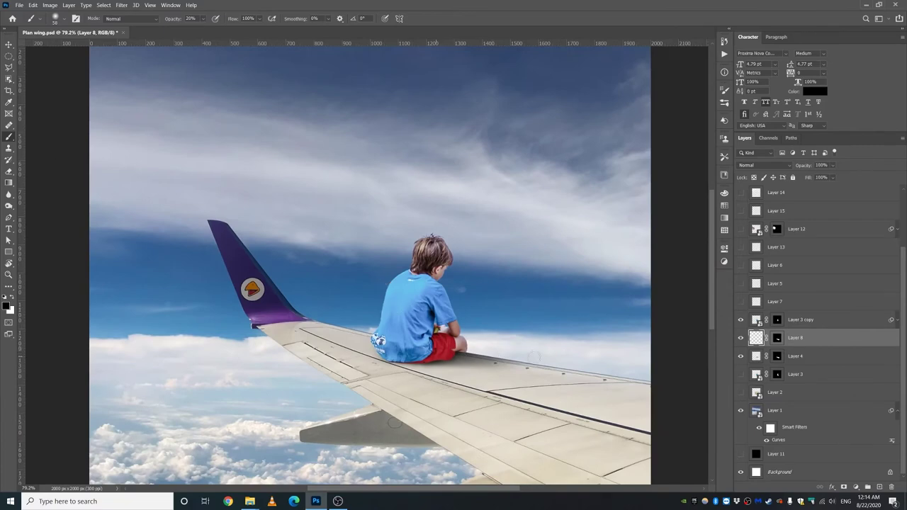
scroll(394, 423, "up", 3)
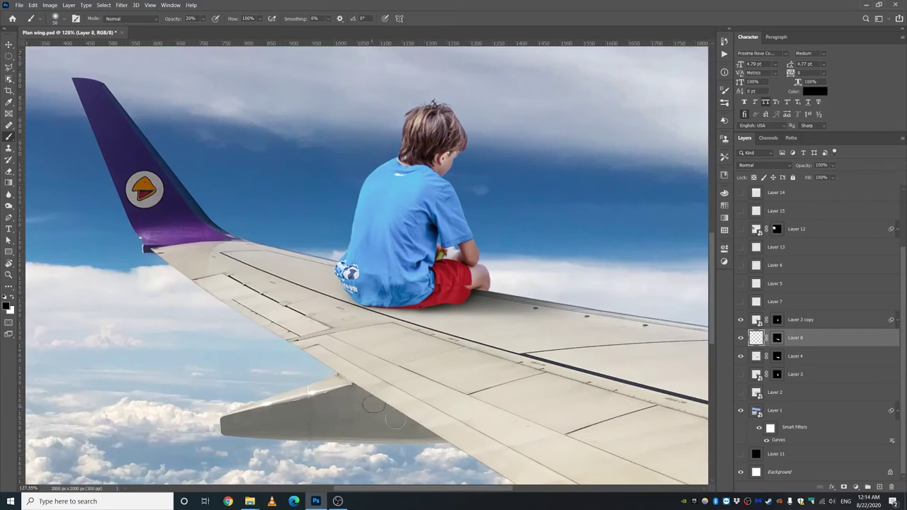
scroll(402, 421, "down", 2)
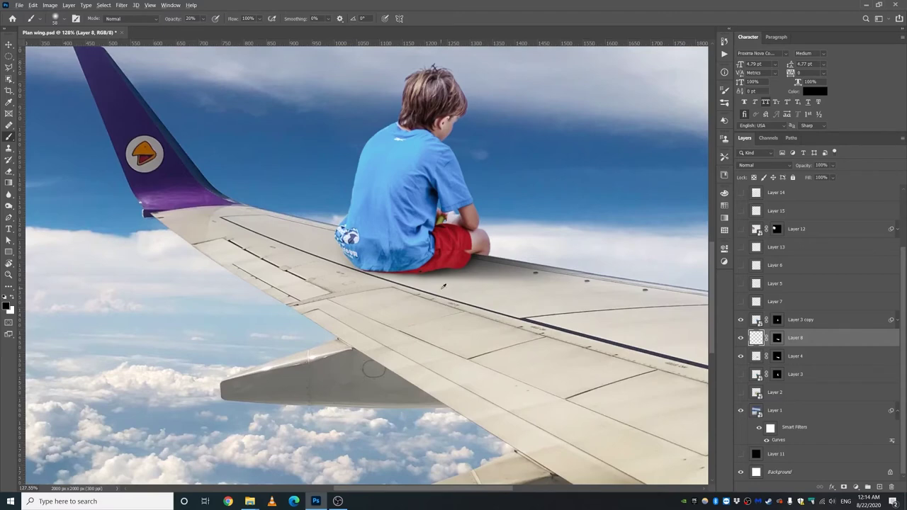
scroll(374, 370, "down", 1)
scroll(355, 411, "up", 2)
scroll(338, 427, "down", 1)
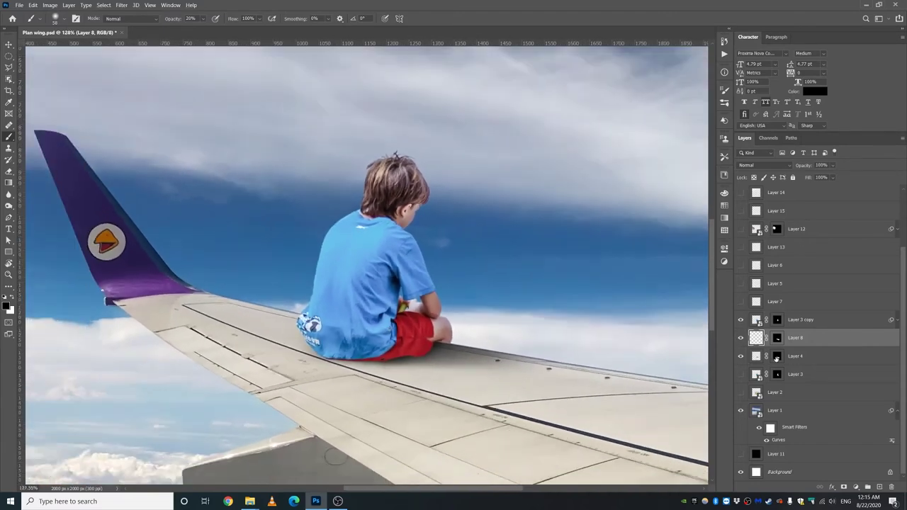
Disable Layer 4's mask, comparing it on and off with the boy and Layer 8 hidden, then reshow them
left_click(778, 356, "shift")
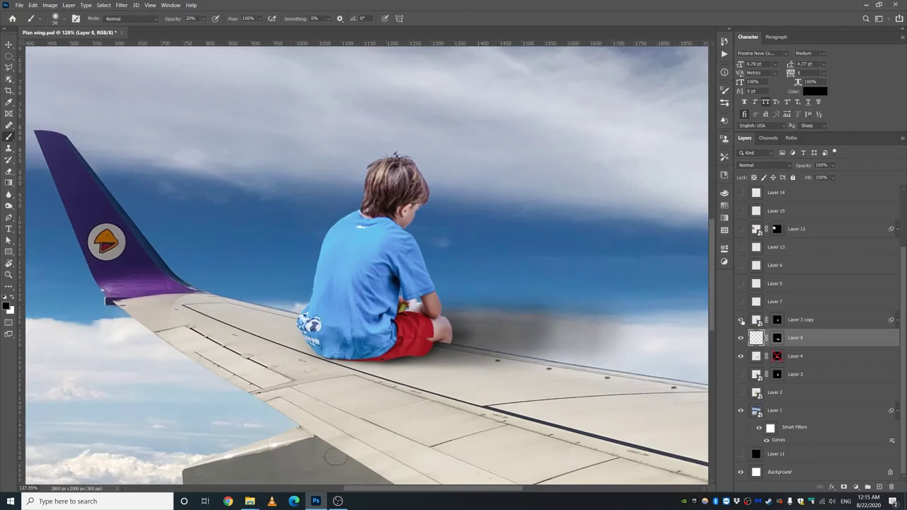
left_click_drag(741, 320, 740, 338)
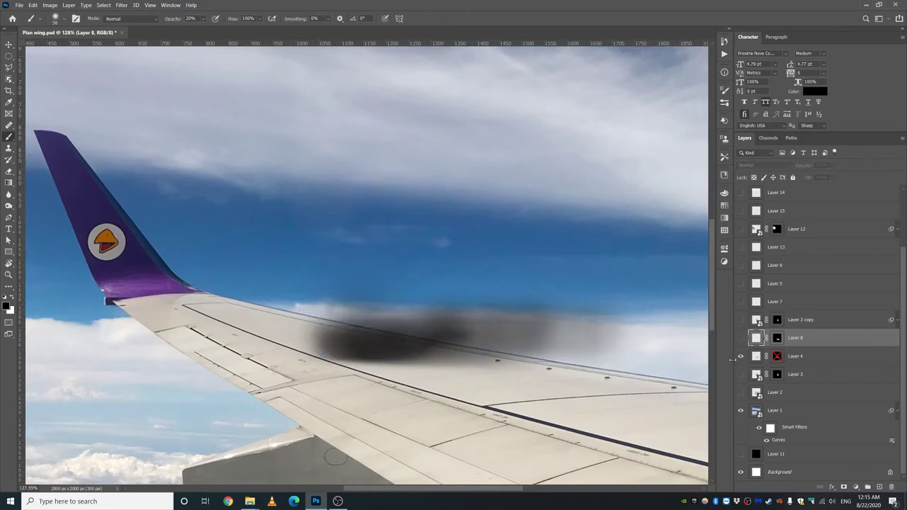
left_click(777, 358, "shift")
left_click(777, 358, "shift")
left_click(777, 358, "shift")
left_click(777, 358, "shift")
left_click(776, 358, "shift")
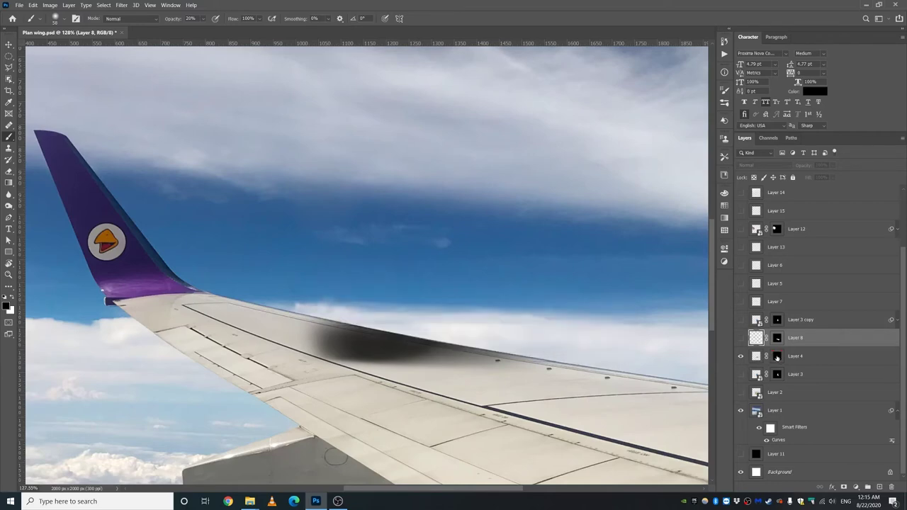
left_click(777, 358, "shift")
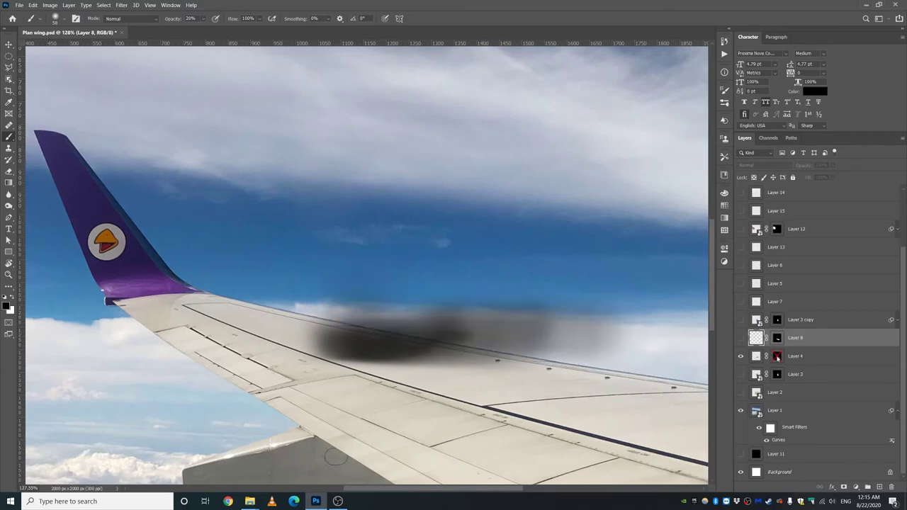
left_click(741, 320)
left_click(740, 338)
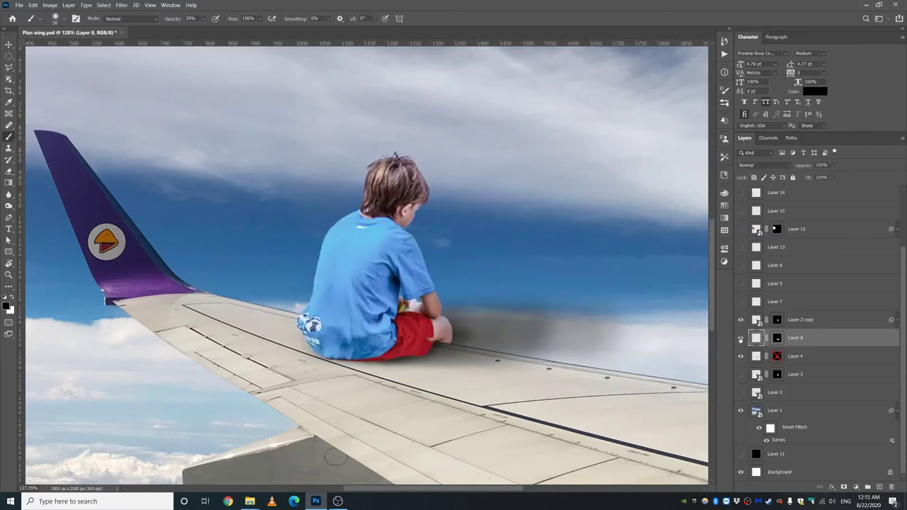
Re-enable Layer 4's mask and toggle the dangling-legs boy, Layer 3, to compare
left_click(777, 358, "shift")
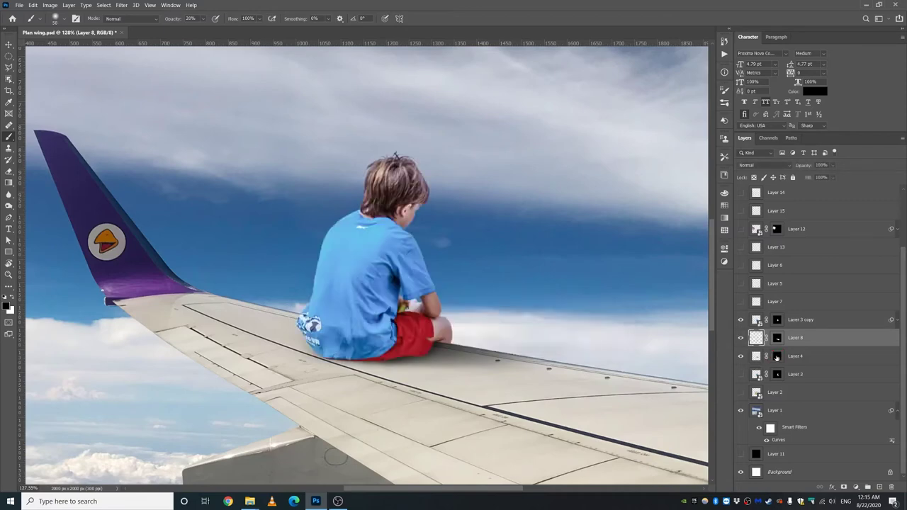
left_click(741, 374)
left_click(742, 375)
left_click(797, 375)
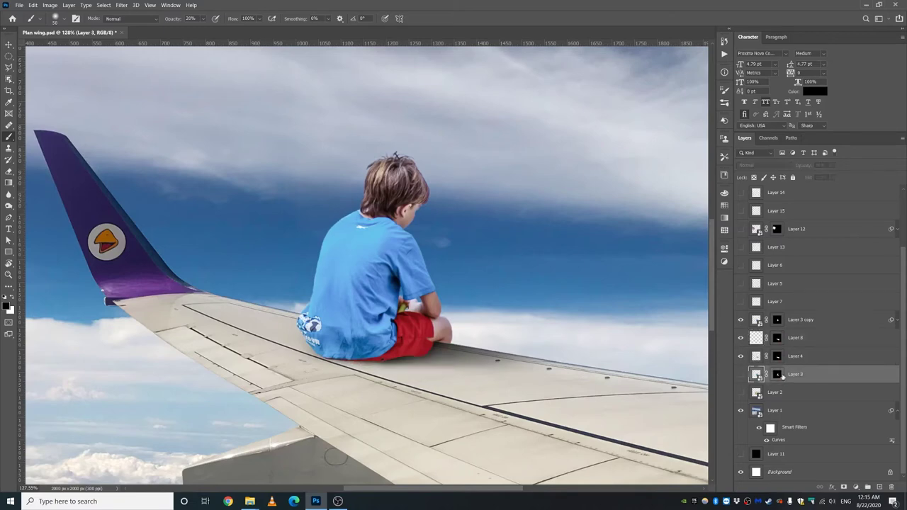
left_click(740, 376)
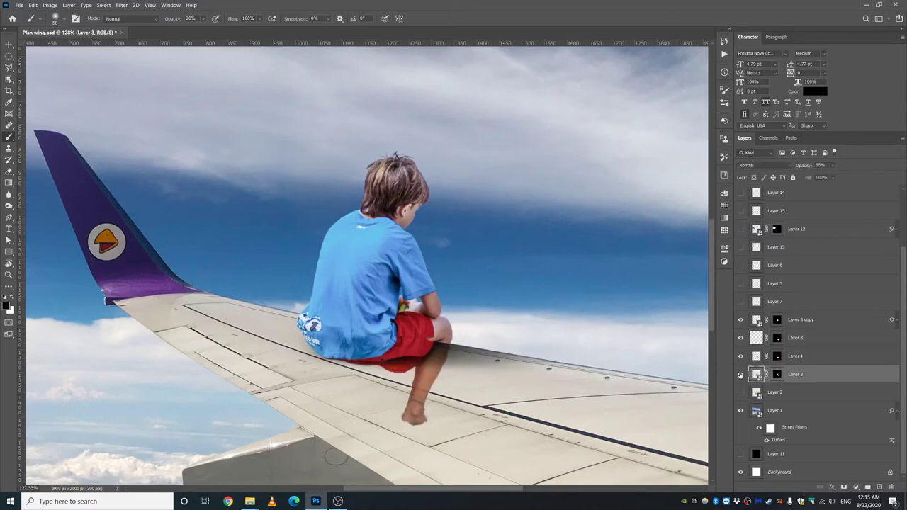
left_click(741, 374)
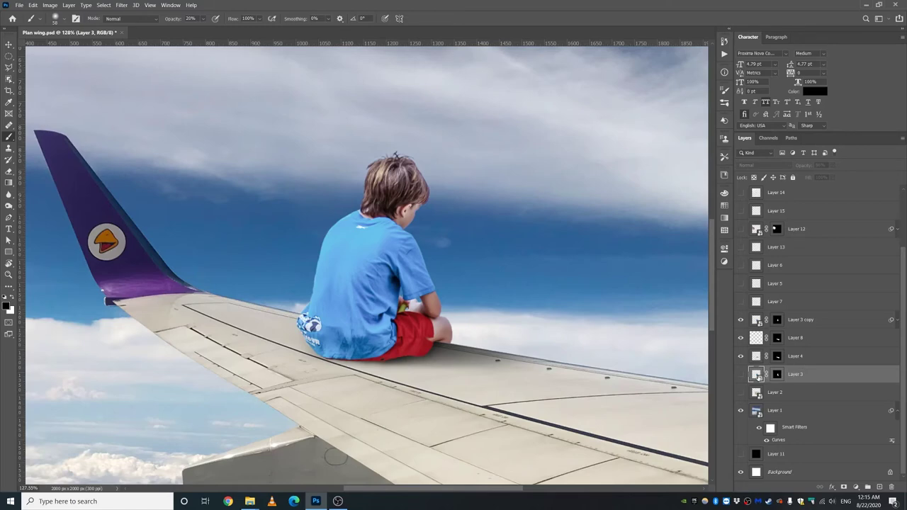
left_click(740, 376)
left_click(742, 377)
Show Layer 2 and set its opacity to 0%
left_click(742, 393)
left_click(742, 395)
left_click(741, 394)
left_click(792, 392)
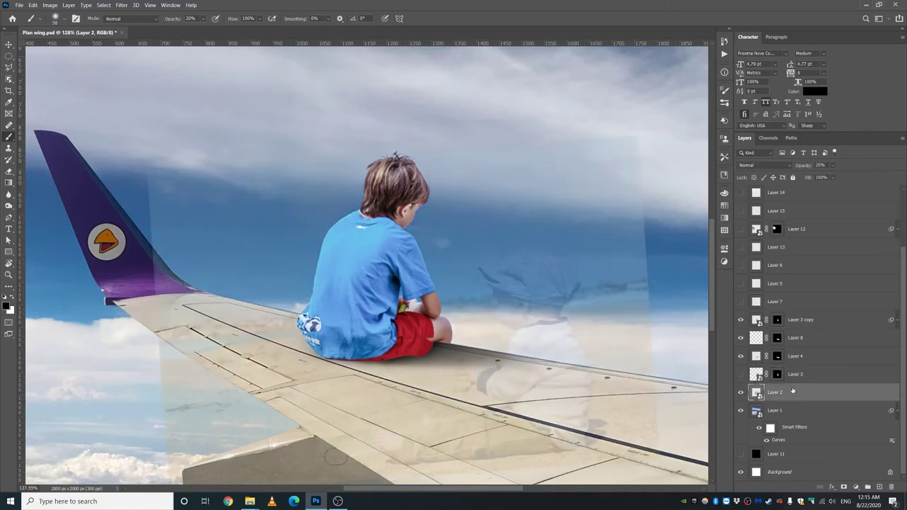
left_click(833, 165)
left_click_drag(831, 177, 791, 178)
left_click(781, 392)
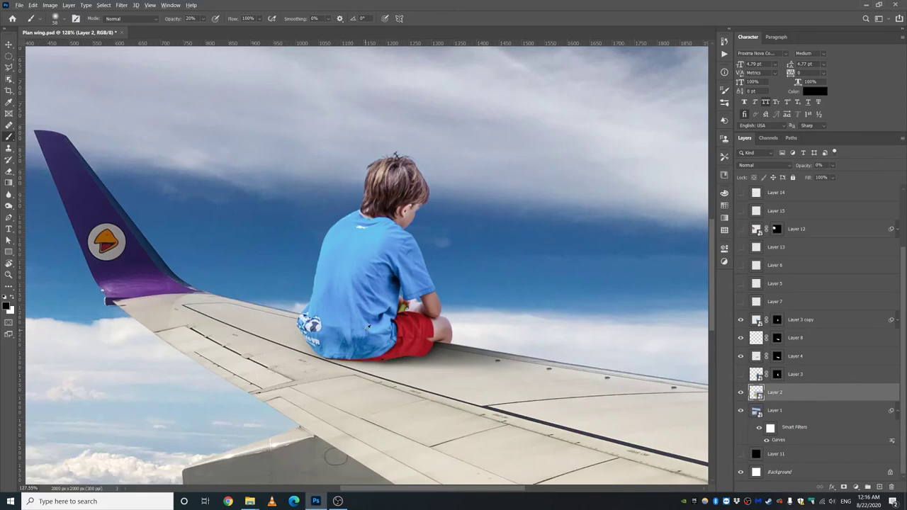
Turn on Layer 7's darker shadow, toggling it off and on to compare
scroll(369, 328, "down", 2)
scroll(432, 297, "up", 2)
key("v")
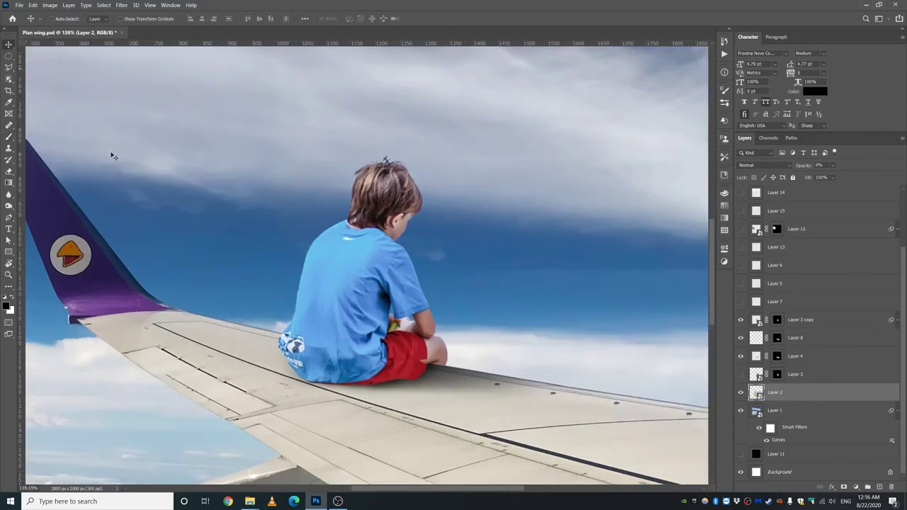
scroll(369, 269, "down", 2)
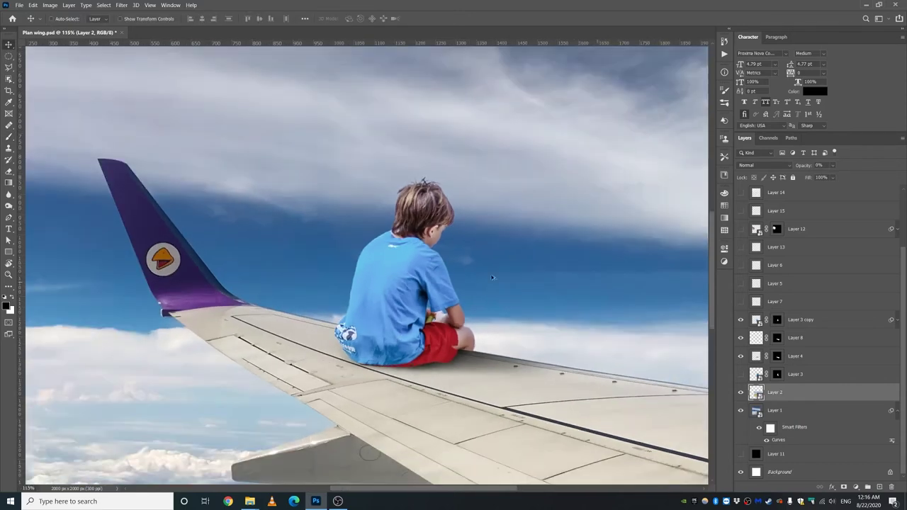
scroll(412, 282, "up", 2)
scroll(412, 281, "up", 1)
scroll(383, 272, "down", 1)
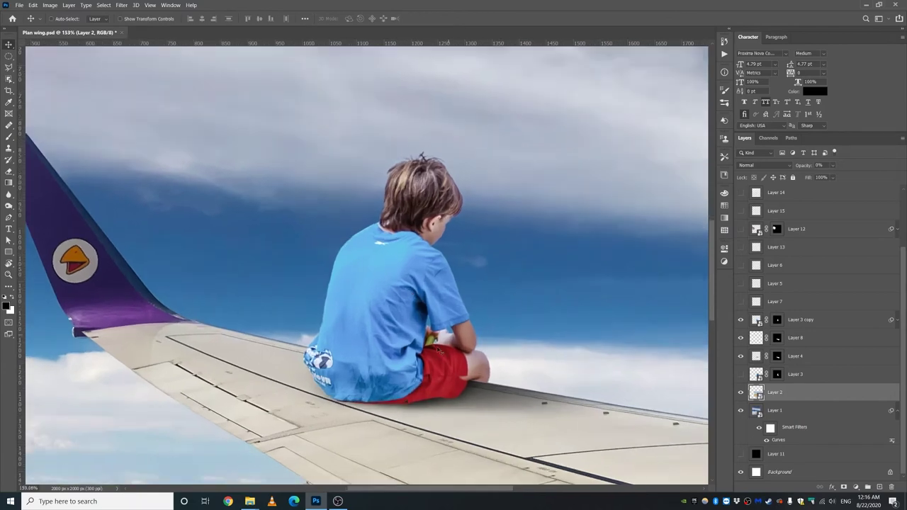
left_click(740, 303)
left_click(741, 303)
left_click(741, 303)
left_click(740, 303)
left_click(741, 302)
scroll(562, 383, "up", 6)
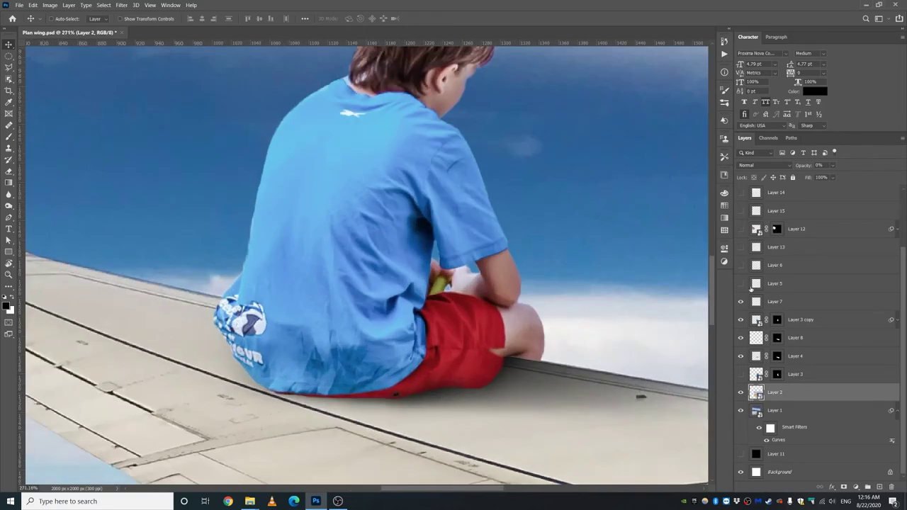
left_click(741, 302)
left_click(741, 303)
left_click(741, 303)
left_click(741, 303)
Show Layer 5's Multiply shading on the boy's clothes, compare it, and select Layer 5
left_click(741, 284)
left_click(741, 284)
left_click(741, 284)
left_click(741, 284)
left_click(741, 284)
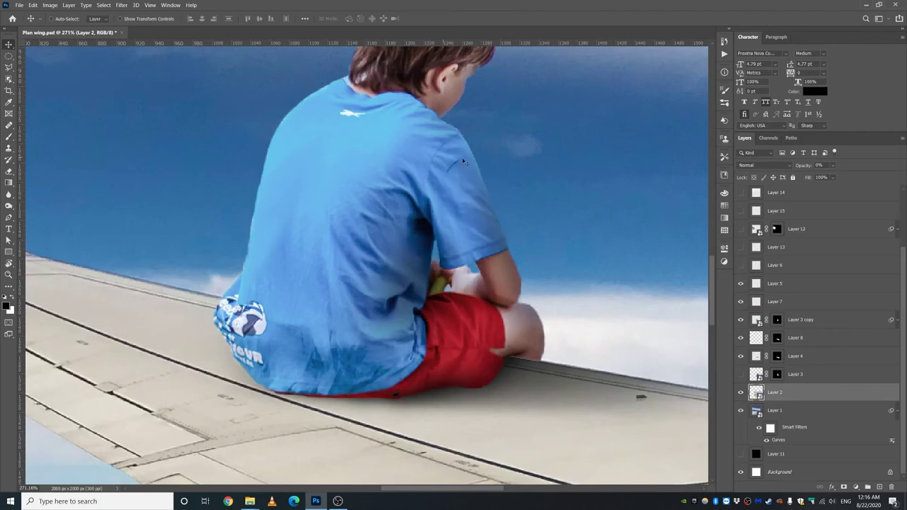
scroll(326, 307, "down", 1)
scroll(325, 306, "down", 2)
scroll(426, 184, "up", 1)
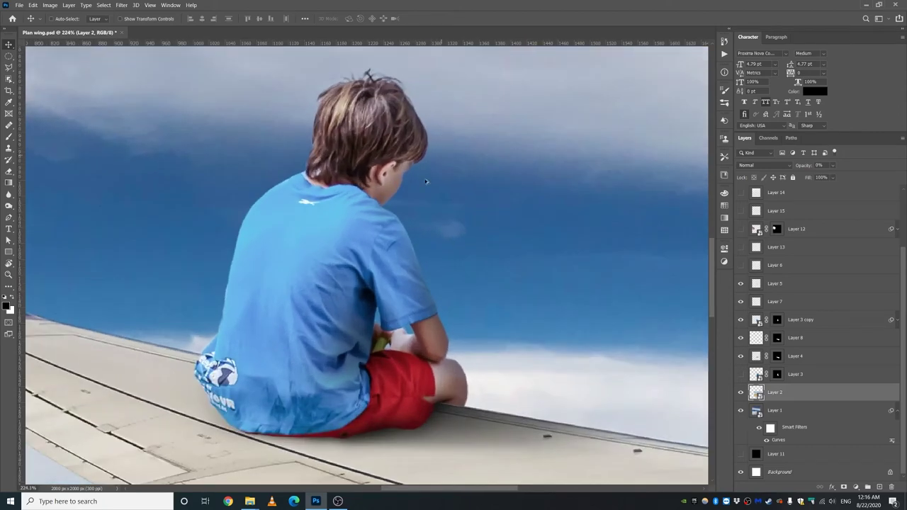
scroll(415, 244, "down", 1)
left_click(741, 285)
Compare Layer 5's shading, then turn on and select Layer 6's highlights
left_click(741, 284)
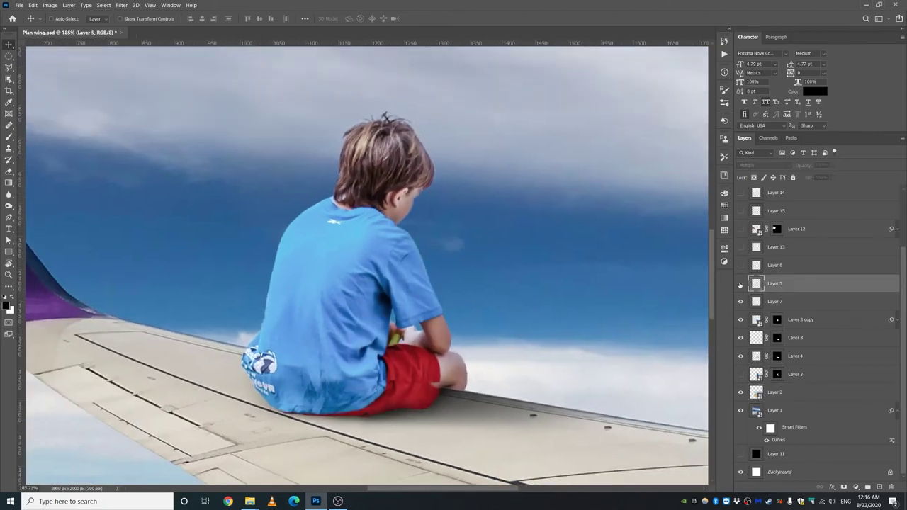
left_click(741, 285)
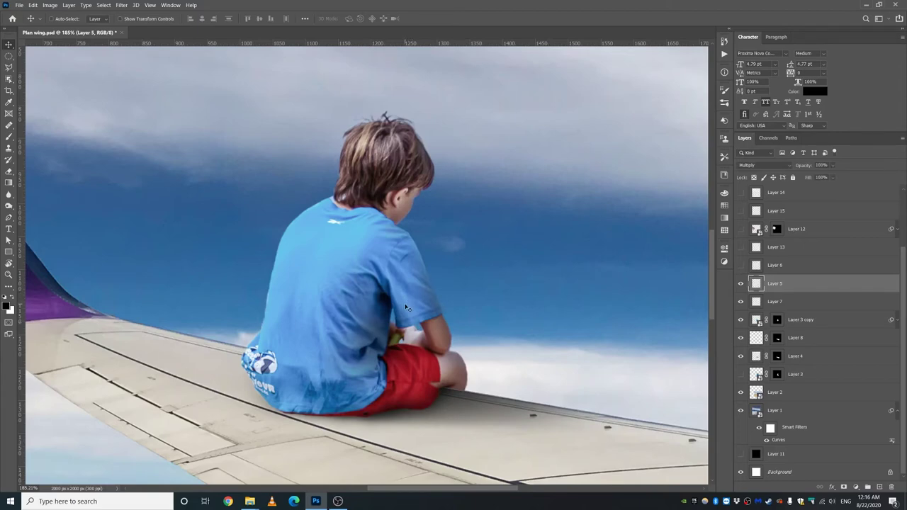
left_click(741, 285)
left_click(741, 284)
left_click(741, 266)
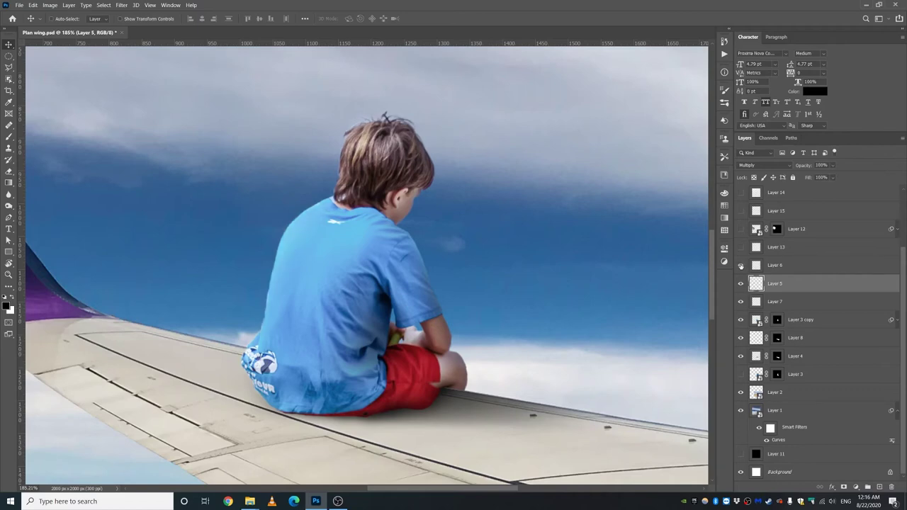
left_click(741, 266)
left_click(768, 266)
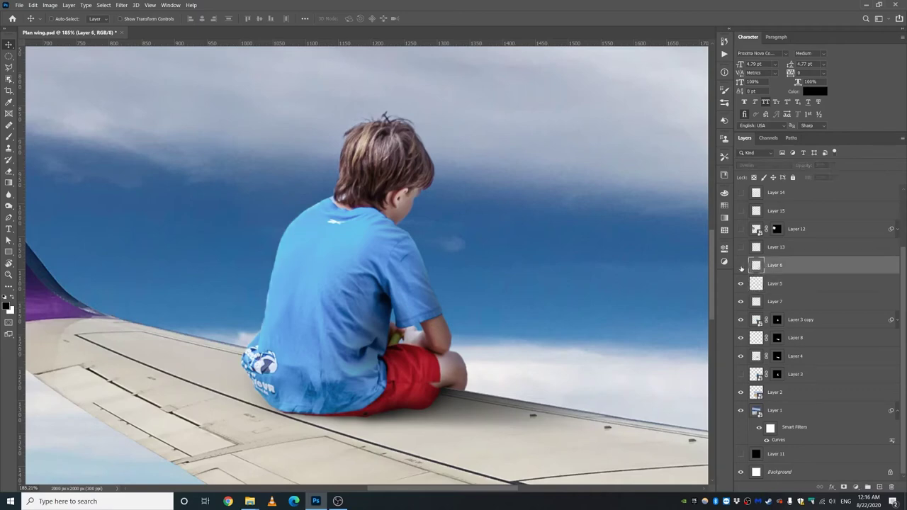
left_click(741, 265)
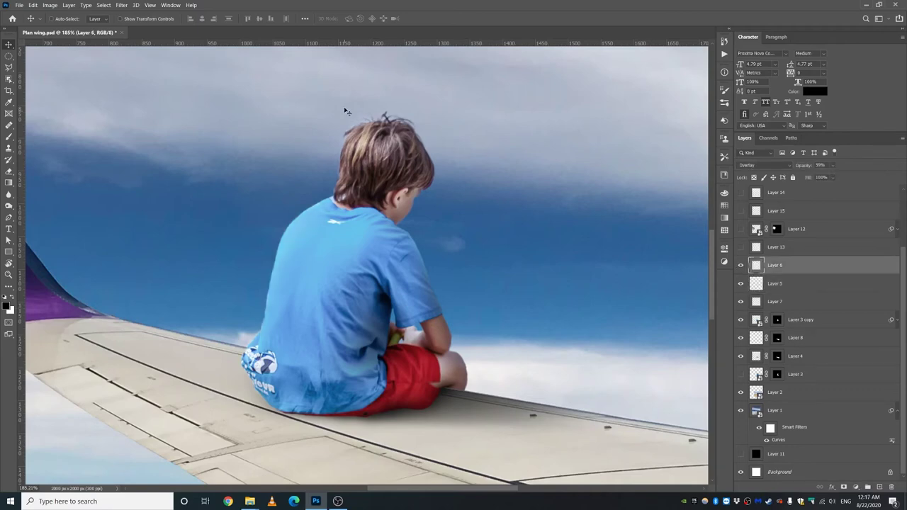
Select Layer 5, keep its Multiply blending, and compare its shading on and off
left_click(799, 284)
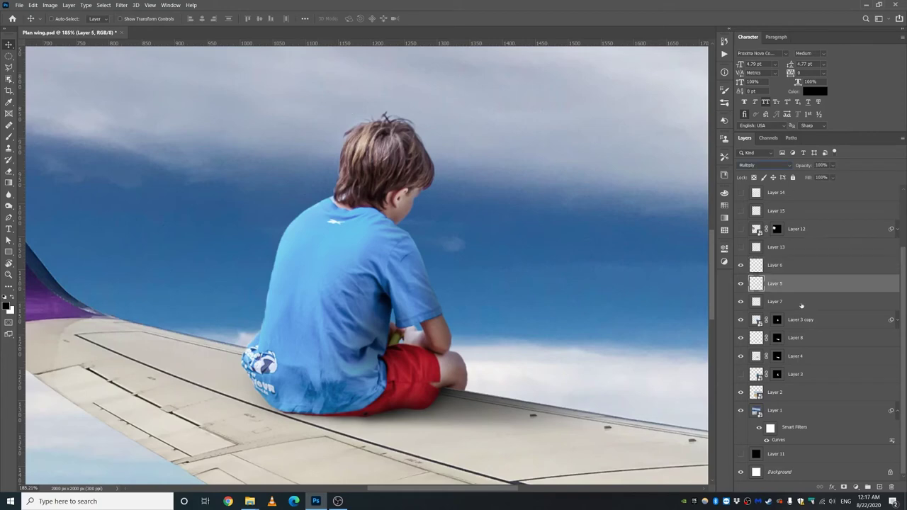
left_click(758, 169)
left_click(758, 170)
left_click(759, 169)
left_click(758, 170)
left_click(741, 284)
left_click(742, 284)
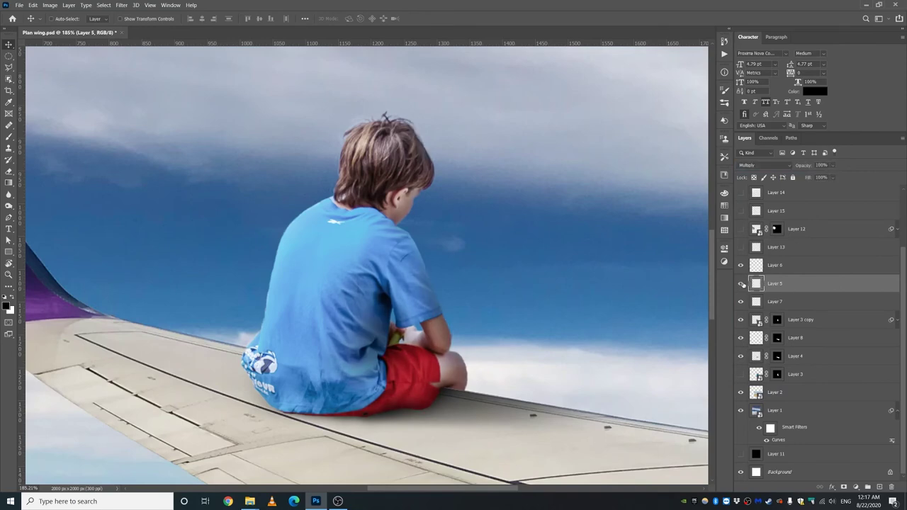
Set Layer 6 to Normal, lower its opacity to about 47%, then return it to Overlay
left_click(777, 266)
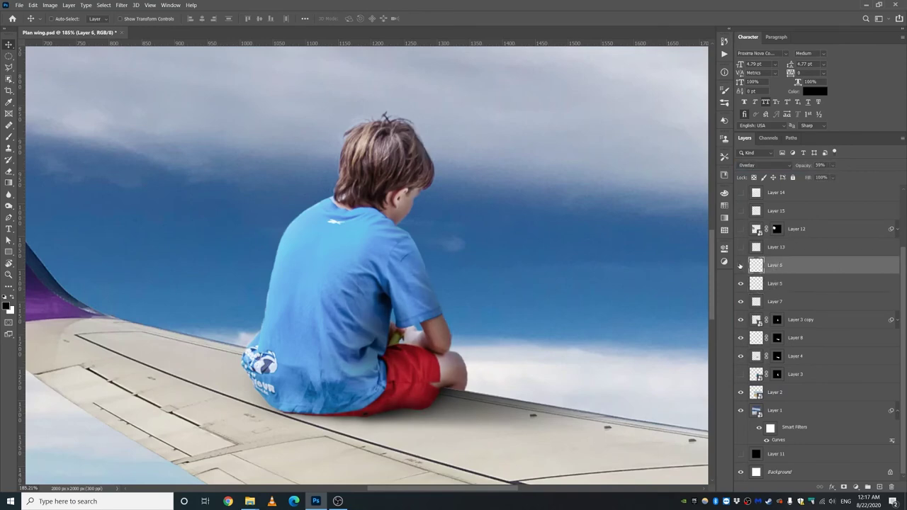
left_click(741, 265)
left_click(741, 266)
left_click(773, 167)
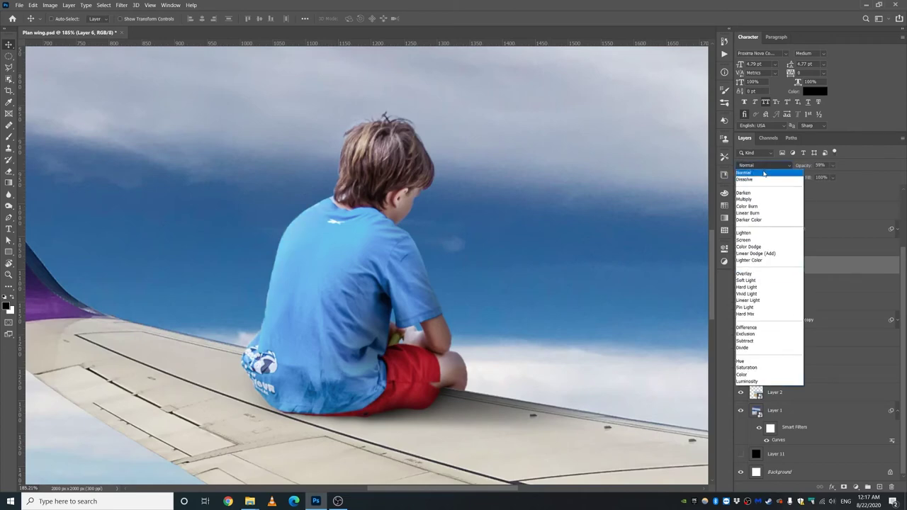
left_click(764, 173)
left_click(833, 166)
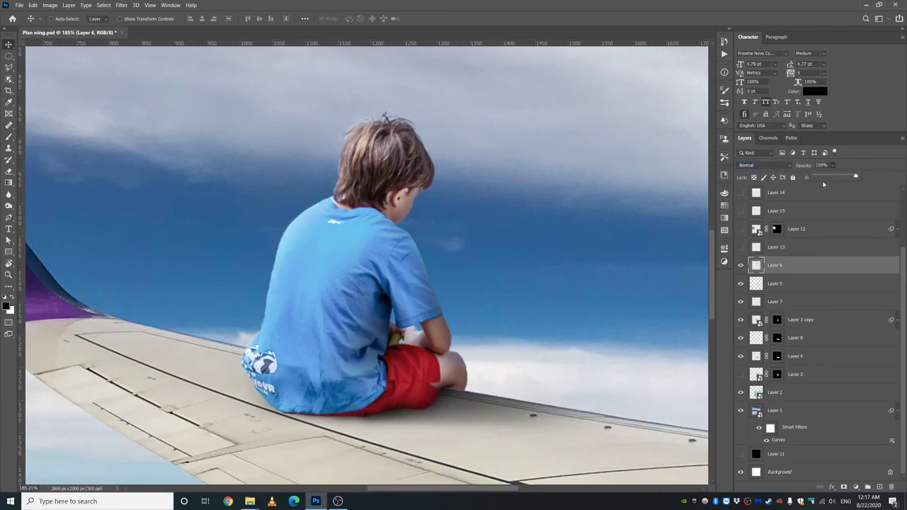
left_click_drag(843, 177, 834, 177)
left_click(765, 165)
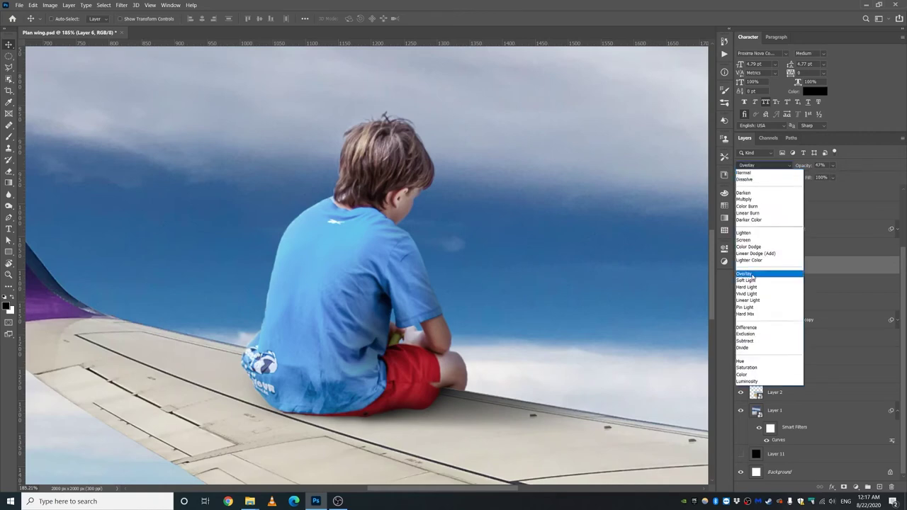
left_click(763, 276)
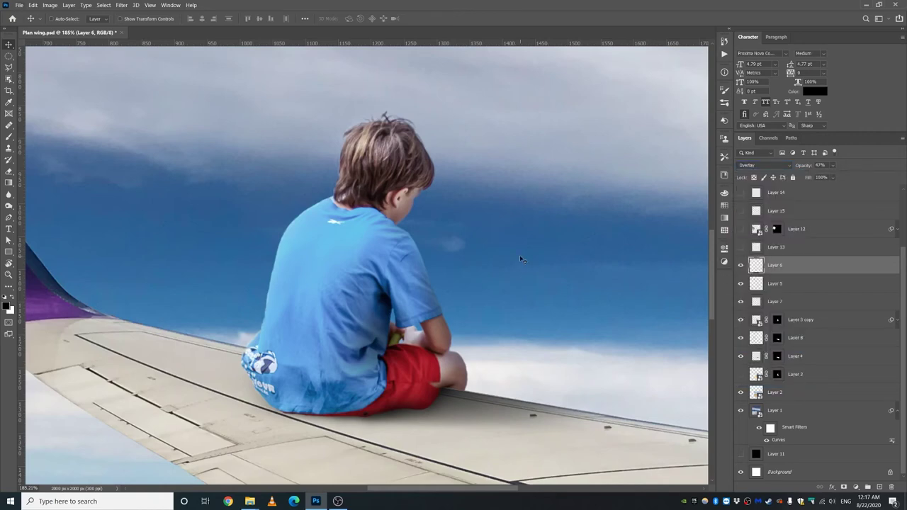
Show Layer 12's colourful balloon bunch and disable its layer mask to reveal the string
scroll(521, 259, "down", 4)
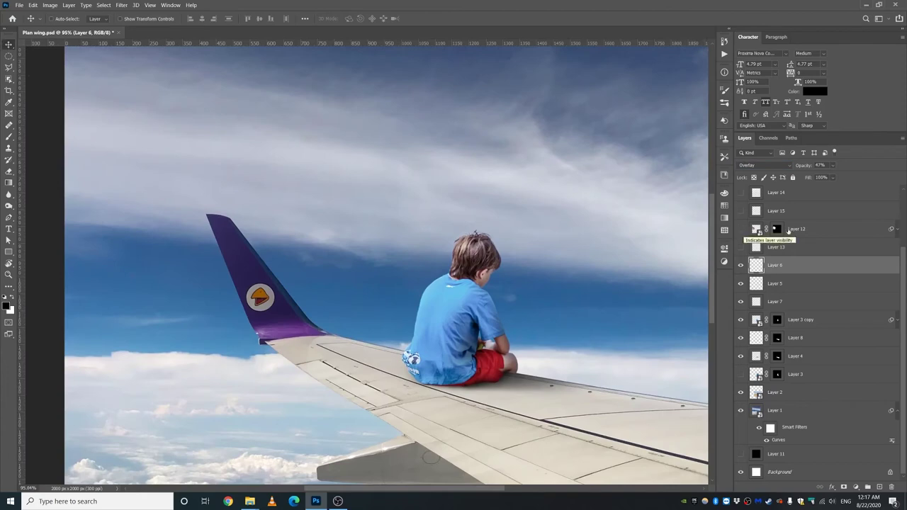
left_click(742, 229)
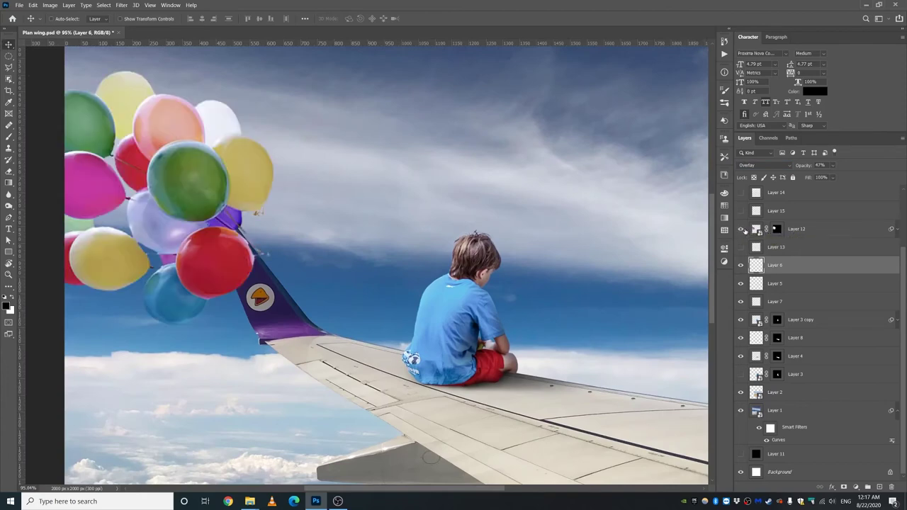
left_click(742, 229)
left_click(741, 229)
left_click(777, 229, "shift")
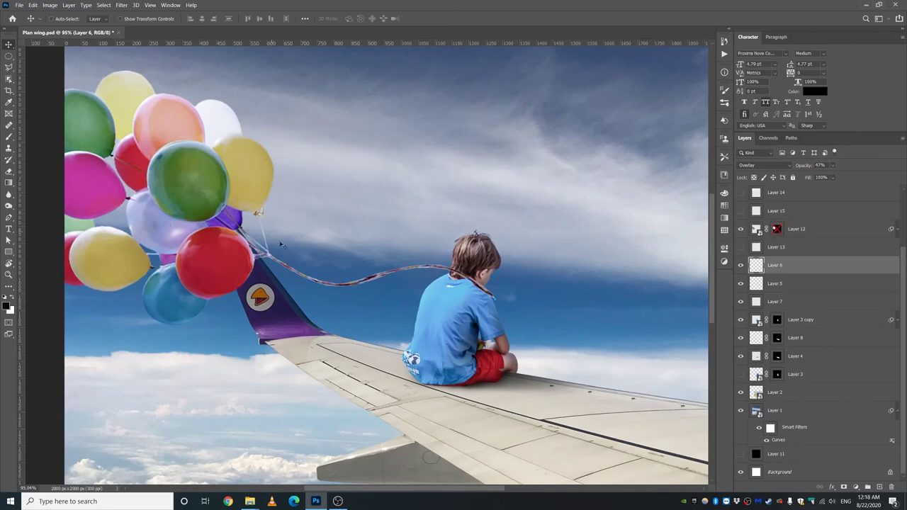
double_click(756, 229)
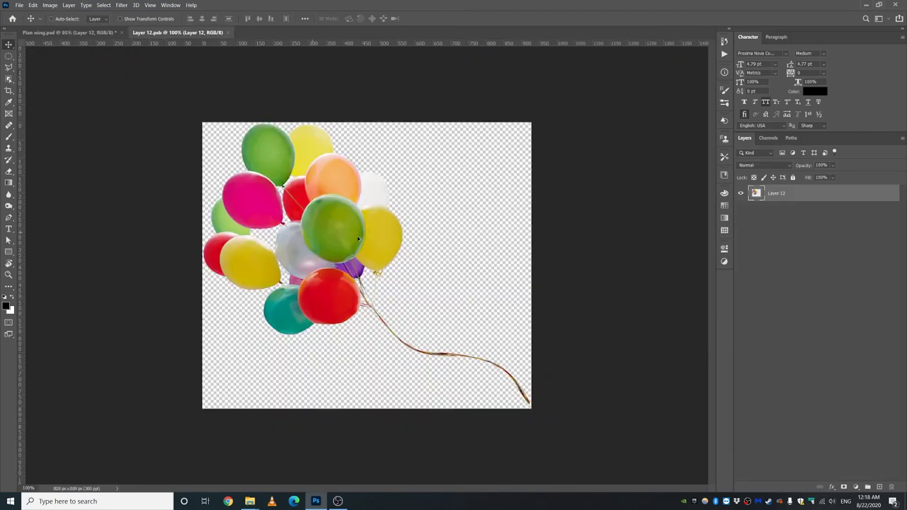
scroll(342, 224, "up", 3)
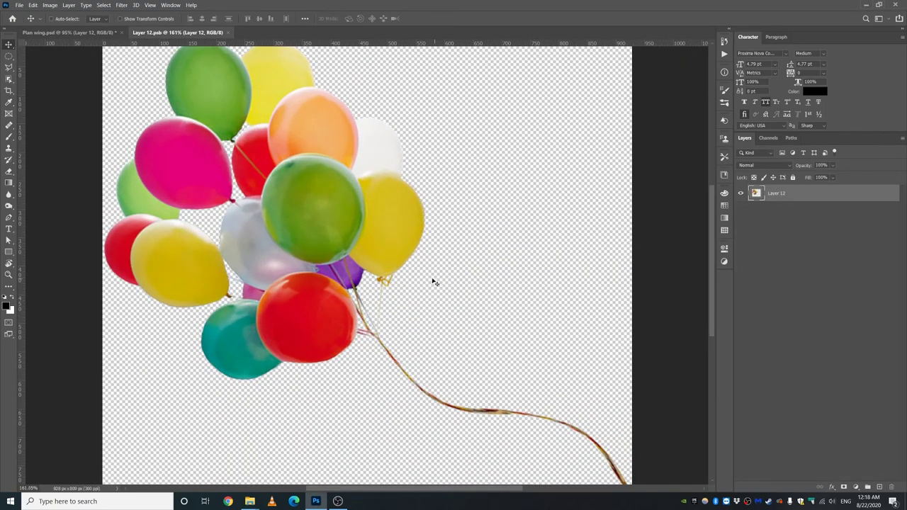
scroll(426, 279, "down", 1)
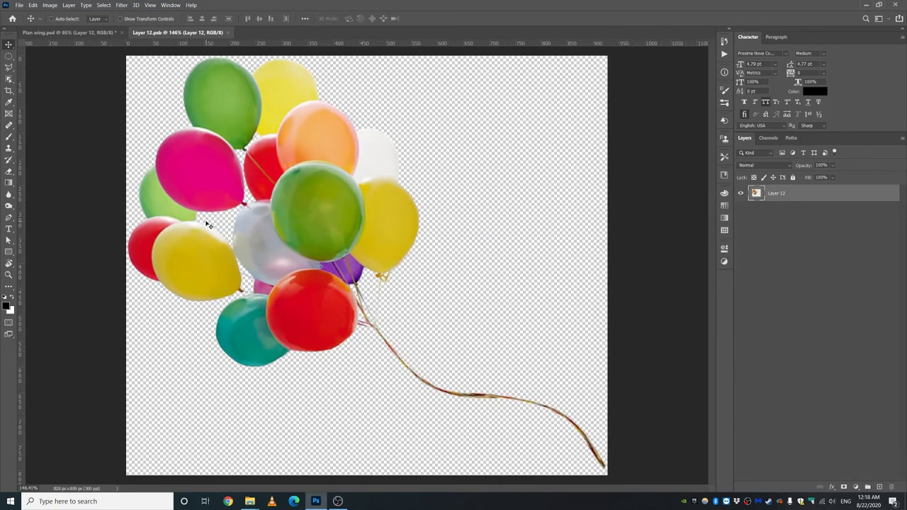
left_click(227, 33)
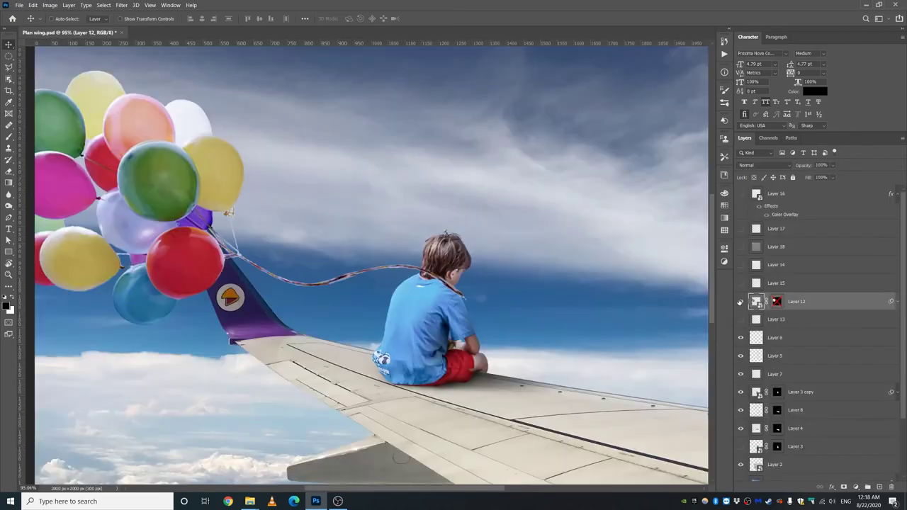
scroll(404, 426, "down", 1)
scroll(239, 234, "up", 1)
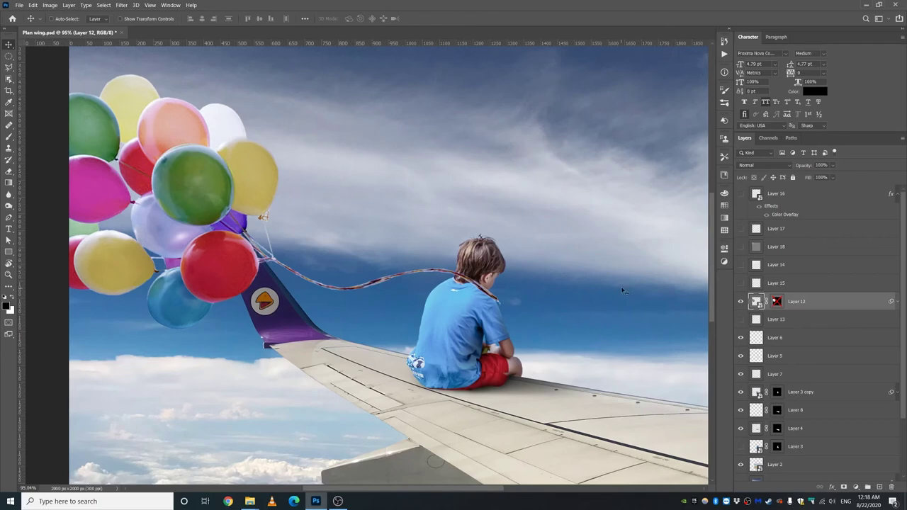
Re-enable Layer 12's mask, then show and select the Layer 15 rope layer
left_click(777, 302, "shift")
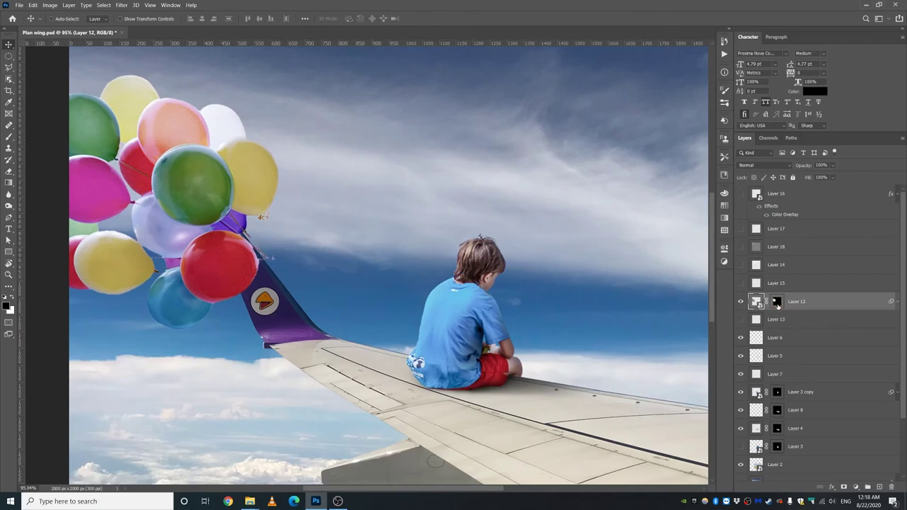
left_click(742, 284)
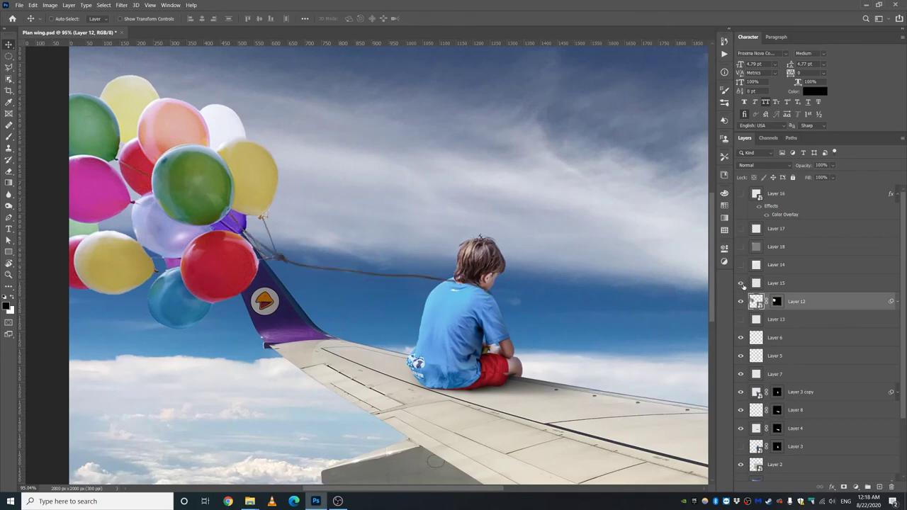
left_click(777, 284)
scroll(326, 241, "up", 3)
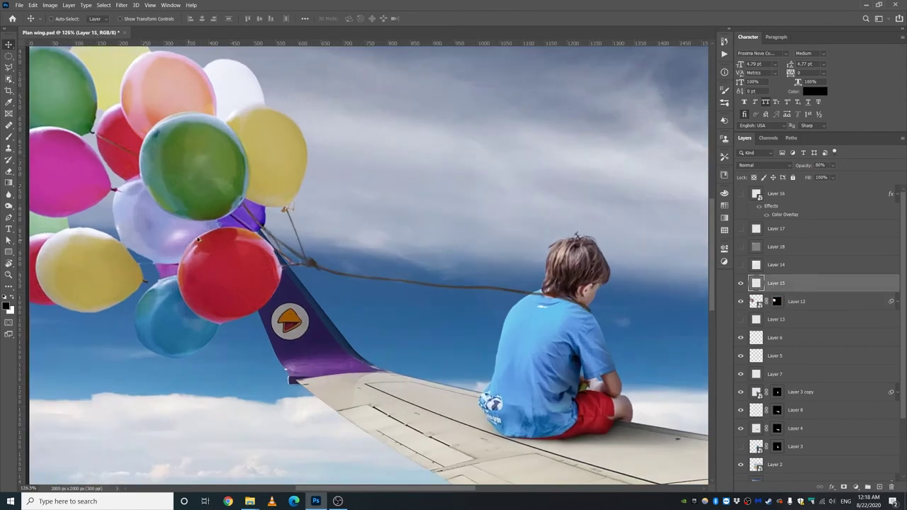
scroll(325, 297, "up", 4)
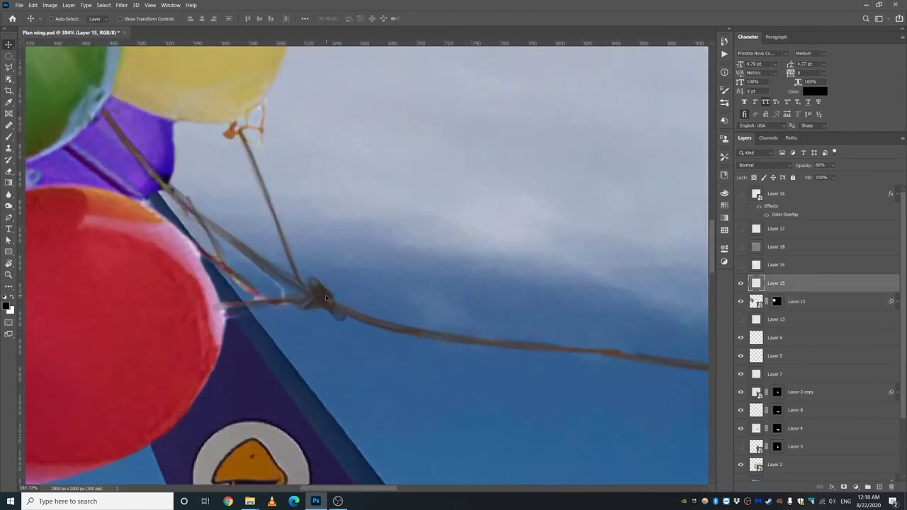
scroll(326, 299, "up", 2)
scroll(327, 298, "right", 8)
scroll(327, 299, "down", 3)
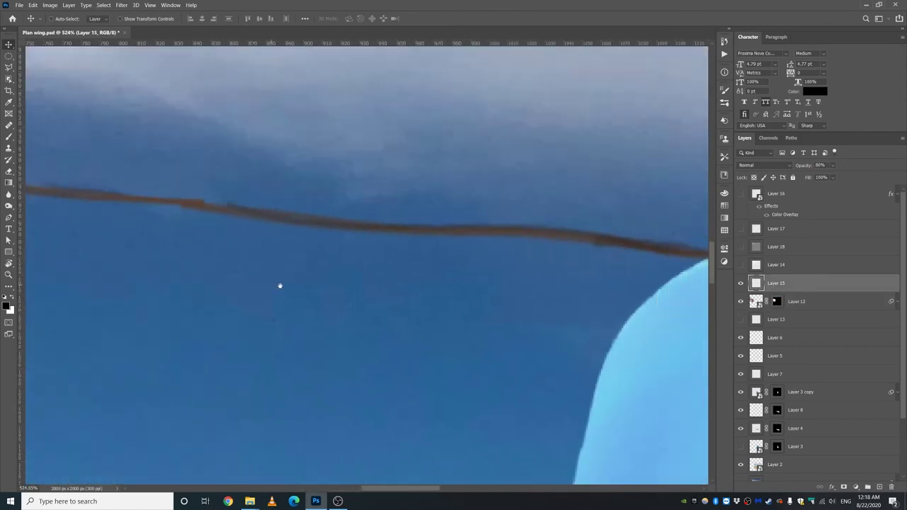
left_click_drag(301, 286, 434, 286)
Set up a thin 100% opacity brush with the rope's sampled brown, undoing test strokes
left_click(8, 138)
left_click_drag(323, 220, 262, 224)
left_click(203, 18)
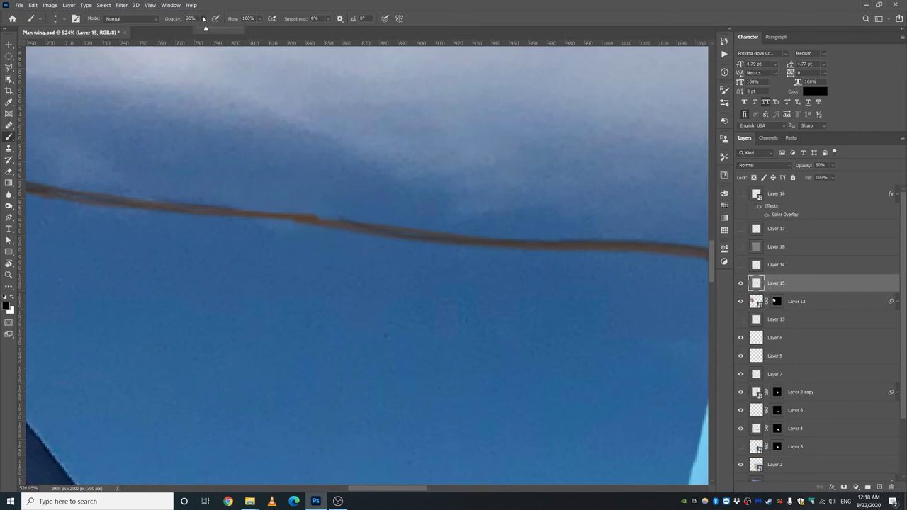
left_click(292, 10)
mouse_move(386, 264)
left_mouse_down()
mouse_move(321, 260)
mouse_move(321, 286)
mouse_move(390, 287)
left_mouse_up()
key("ctrl+z")
left_click(304, 212, "alt")
left_click_drag(446, 268, 209, 262)
left_click_drag(485, 299, 130, 277)
key("ctrl+z")
scroll(287, 280, "down", 3)
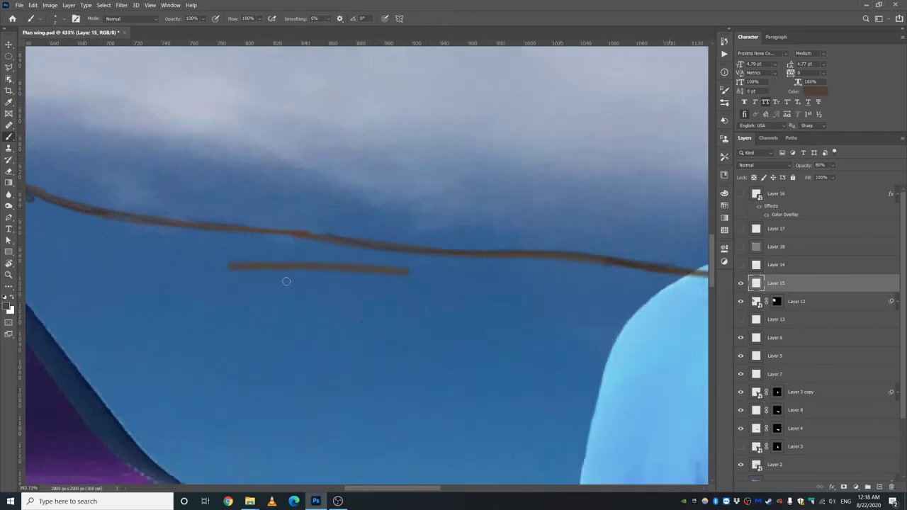
scroll(288, 276, "down", 2)
key("ctrl+z")
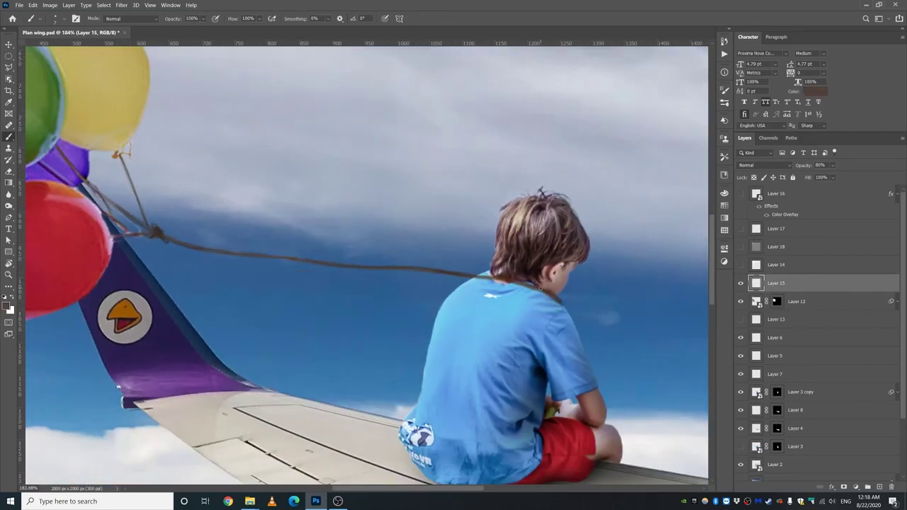
Paint brown over the rope near the boy's neck and compare with the layer hidden
left_click_drag(529, 285, 440, 273)
left_click_drag(337, 266, 277, 259)
key("ctrl+z")
key("ctrl+comma")
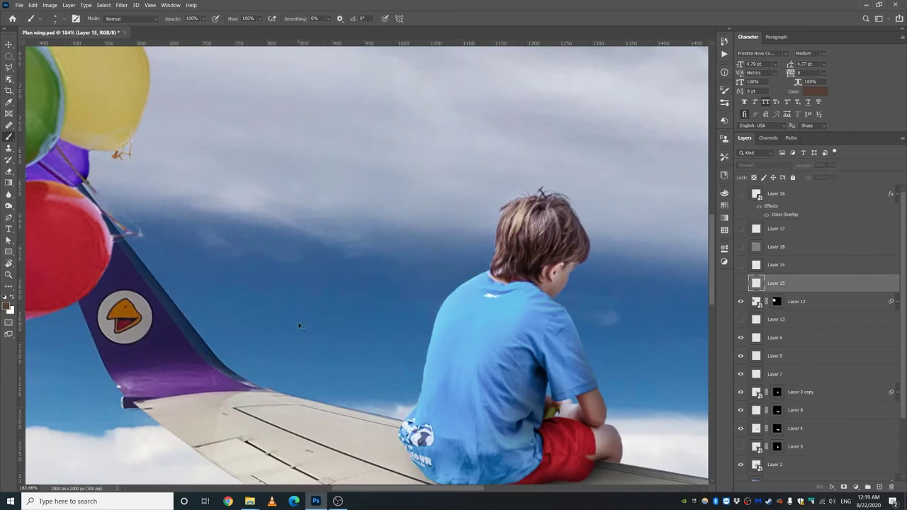
key("ctrl+comma")
left_click(7, 45)
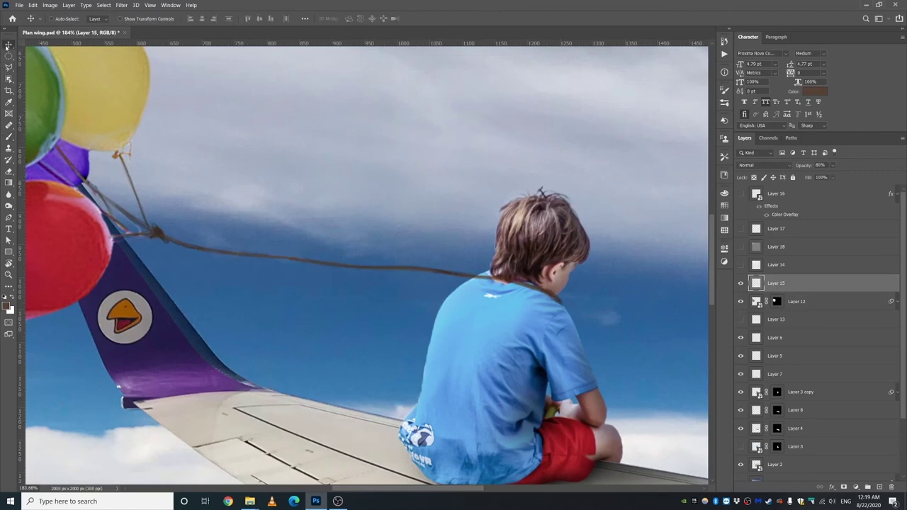
Compare Layer 15's rope on and off, then show Layer 14 to darken the sky
scroll(421, 254, "down", 3)
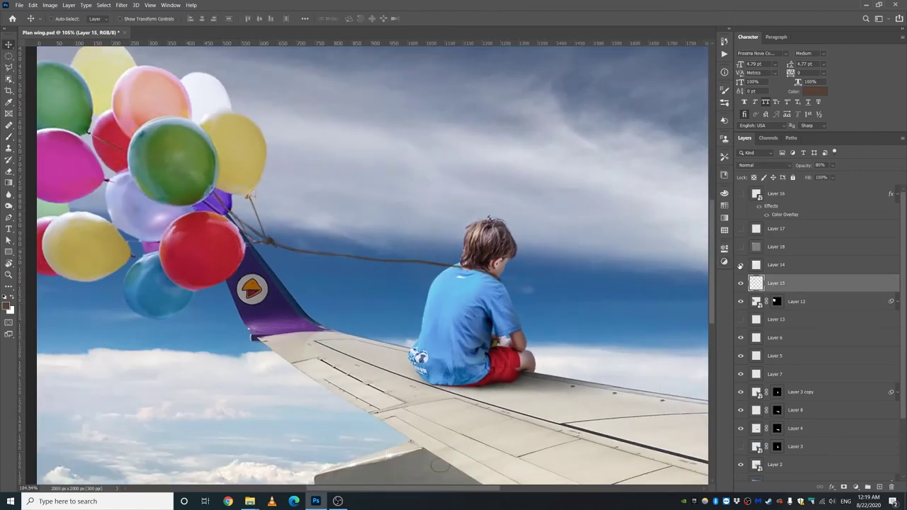
scroll(377, 278, "down", 2)
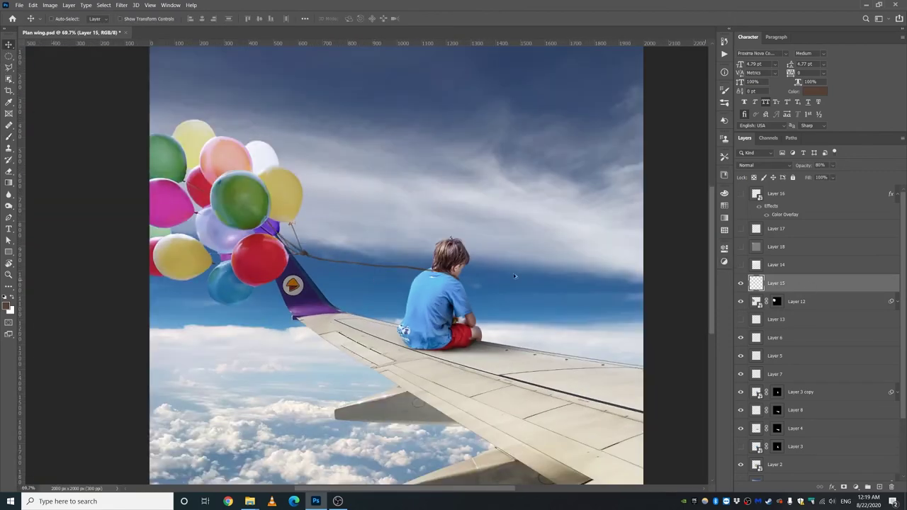
scroll(399, 273, "down", 1)
left_click(740, 283)
left_click(740, 283)
left_click(741, 265)
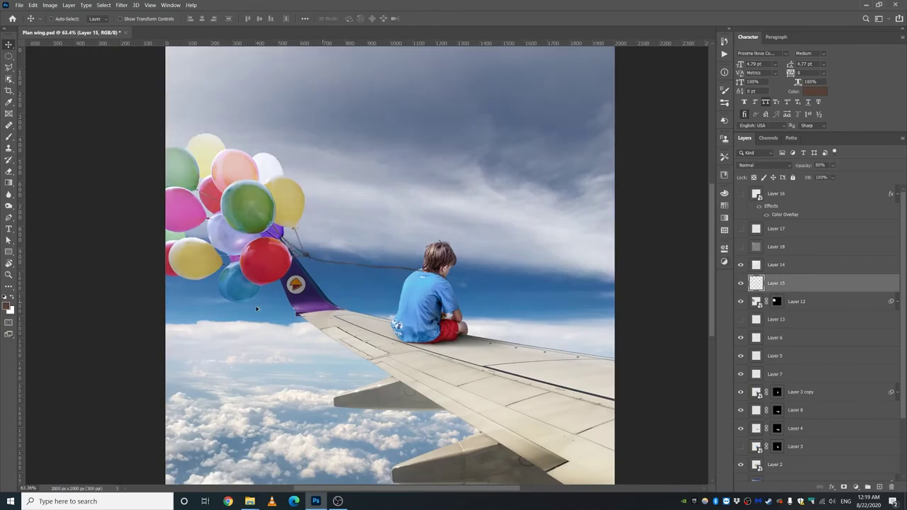
Make Layer 18 the active layer and show its soft light-flare orbs
scroll(256, 309, "down", 1)
scroll(252, 170, "up", 1)
scroll(249, 163, "down", 2)
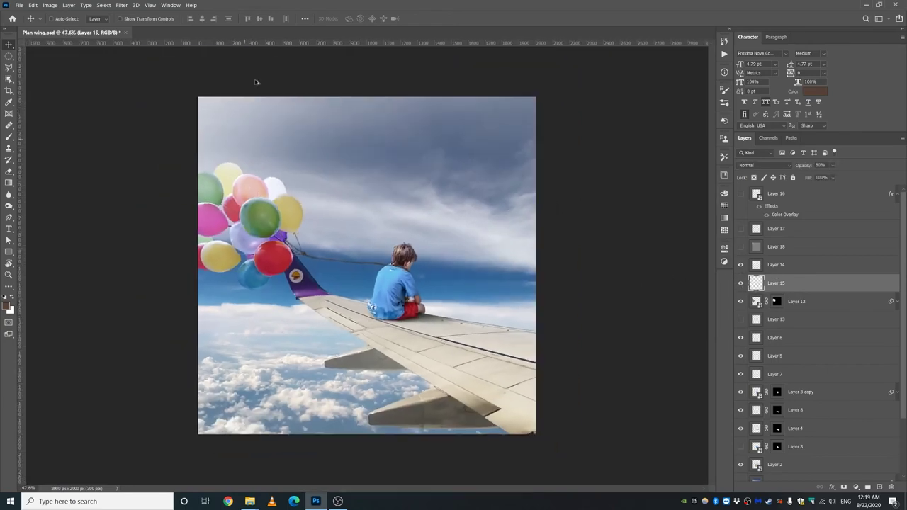
scroll(256, 64, "up", 5)
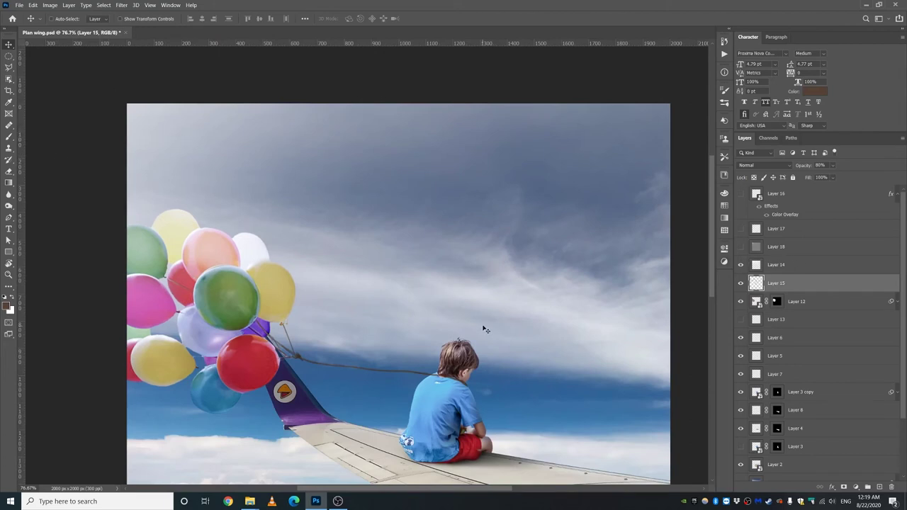
scroll(397, 305, "down", 3)
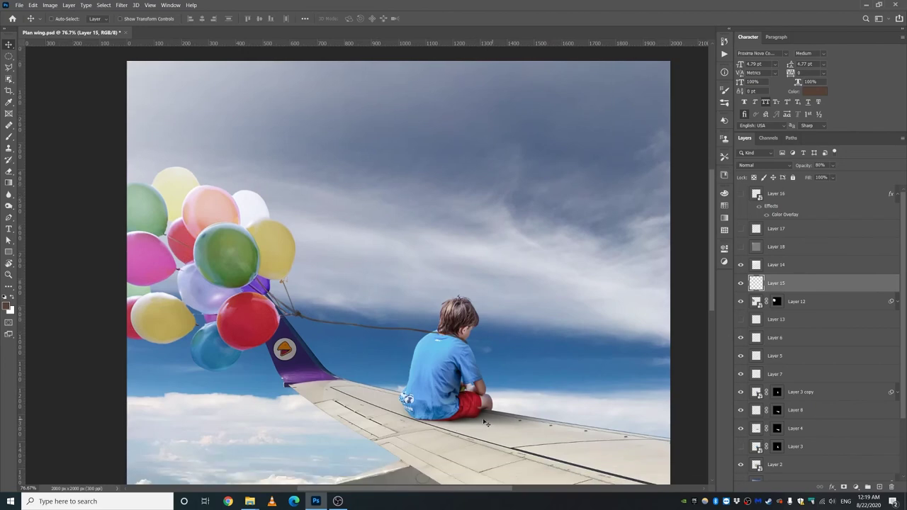
key("alt+bracketright")
key("alt+bracketright")
scroll(413, 245, "down", 2)
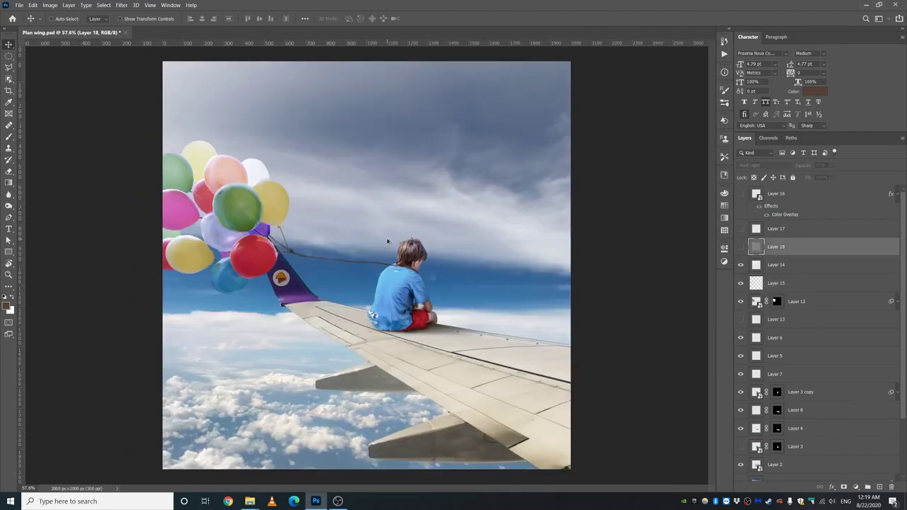
scroll(350, 241, "up", 1)
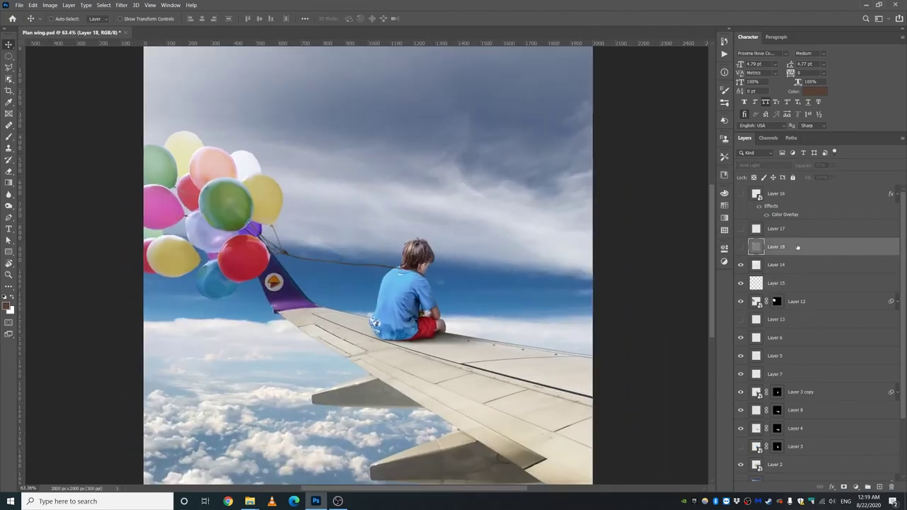
left_click(740, 248)
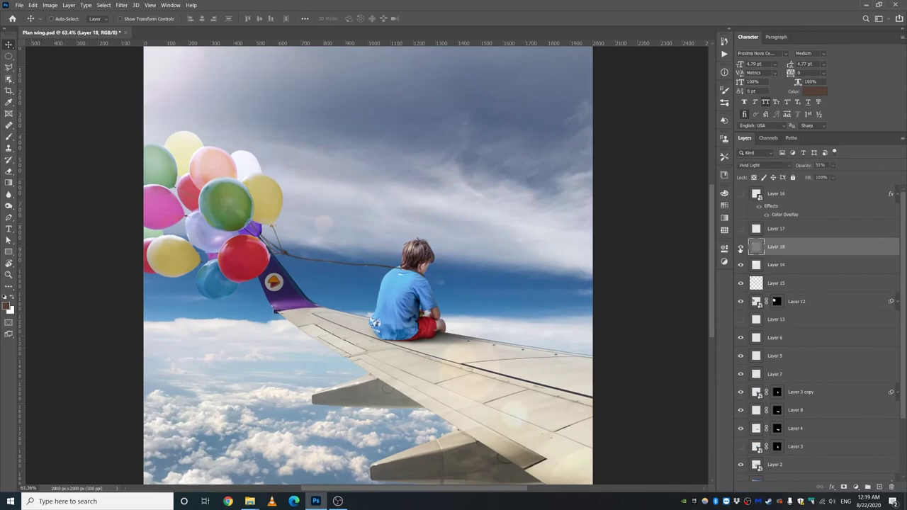
Add a new layer above Layer 18 and fill it with 50% Gray
left_click(879, 487)
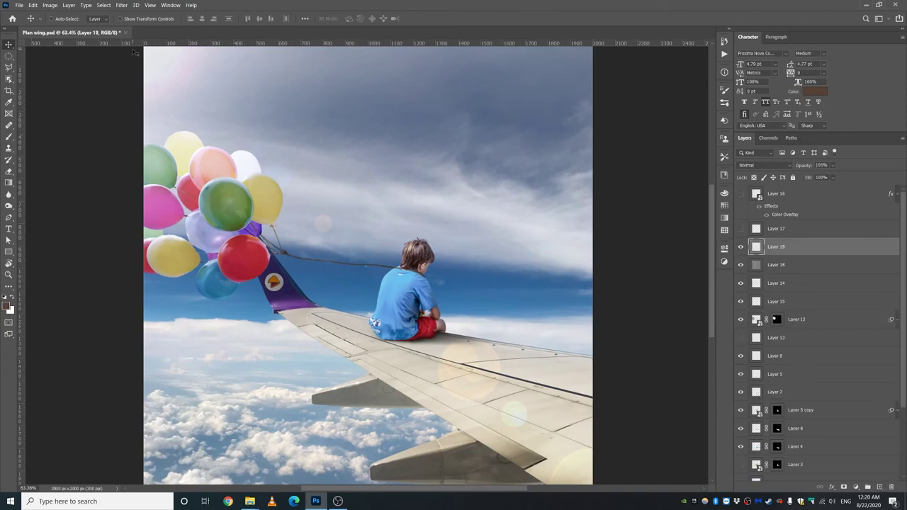
left_click(33, 5)
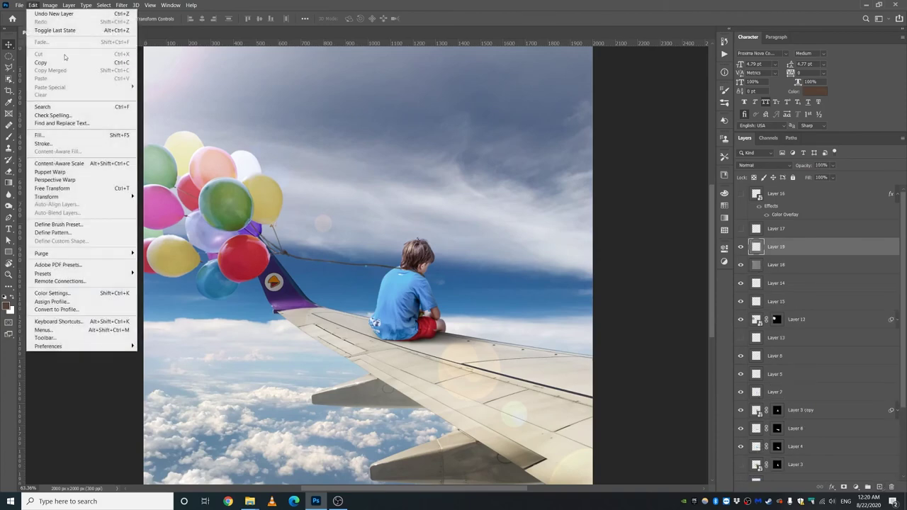
left_click(43, 135)
left_click(449, 136)
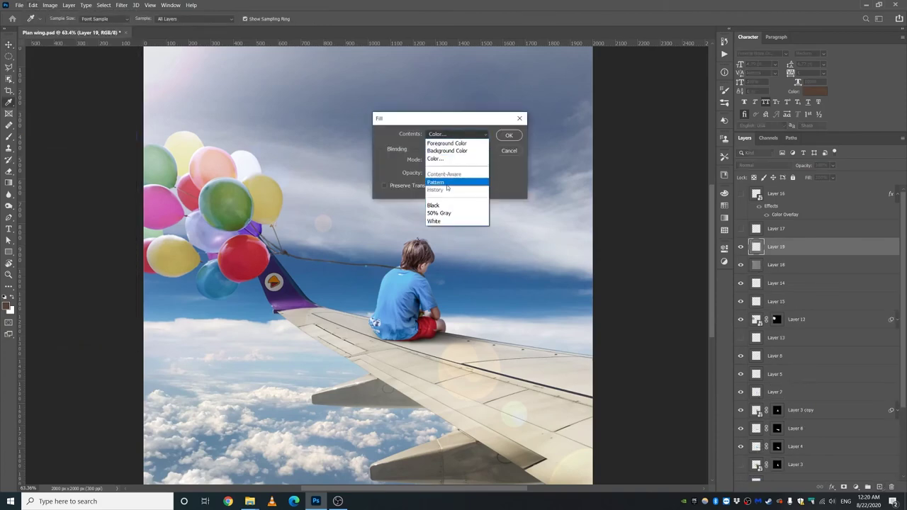
left_click(444, 214)
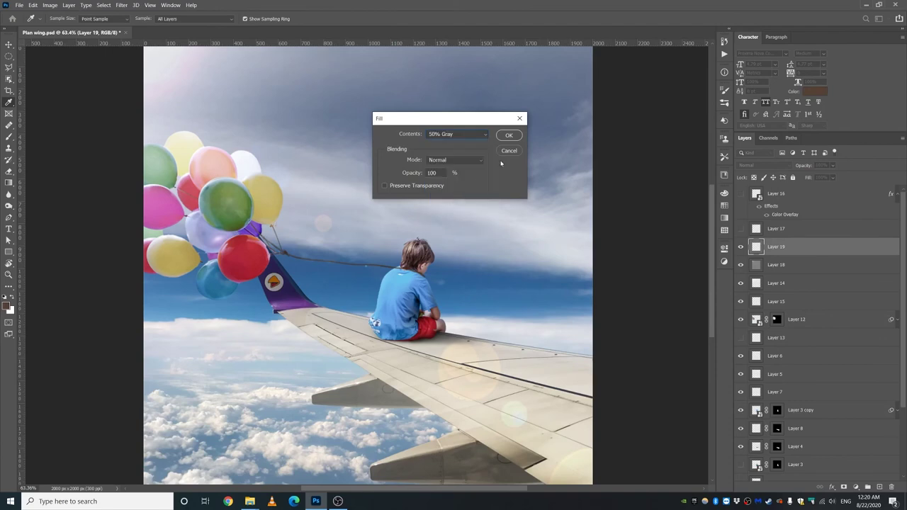
left_click(509, 134)
key("v")
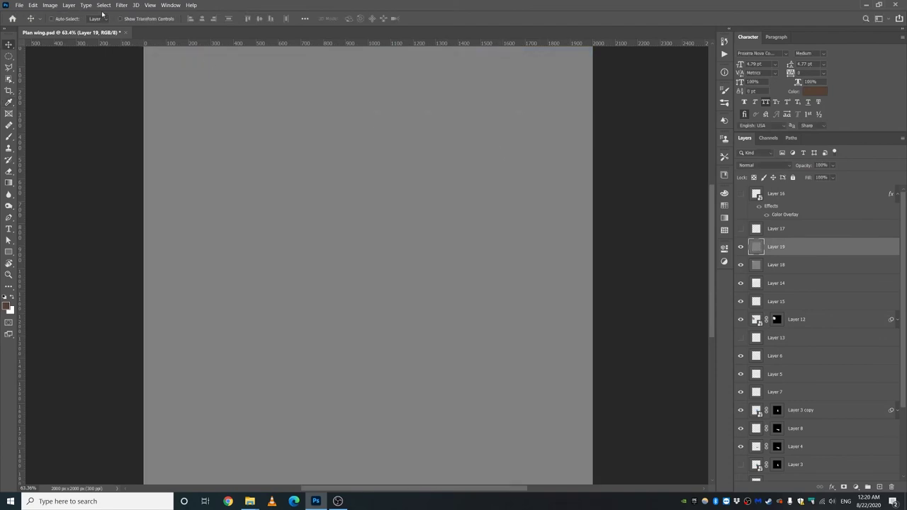
Render a Lens Flare near the top-left corner with brightness raised to 123%
left_click(121, 6)
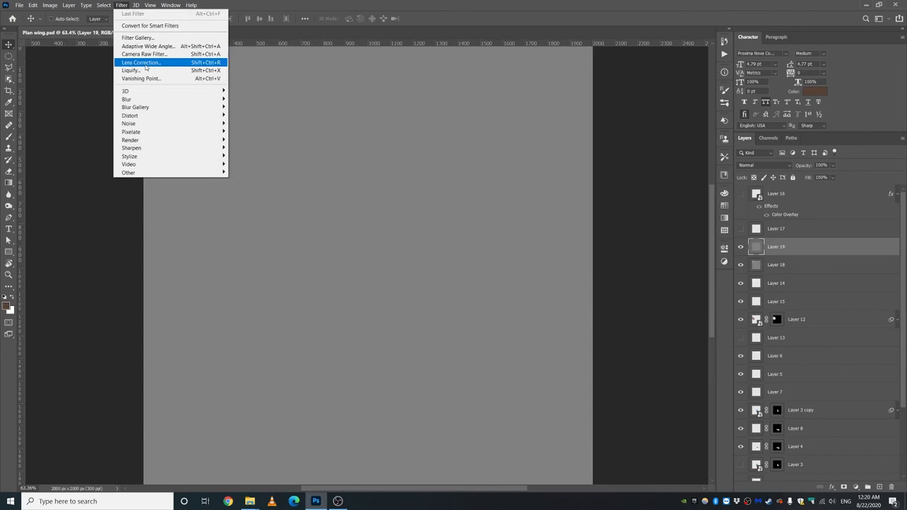
mouse_move(163, 144)
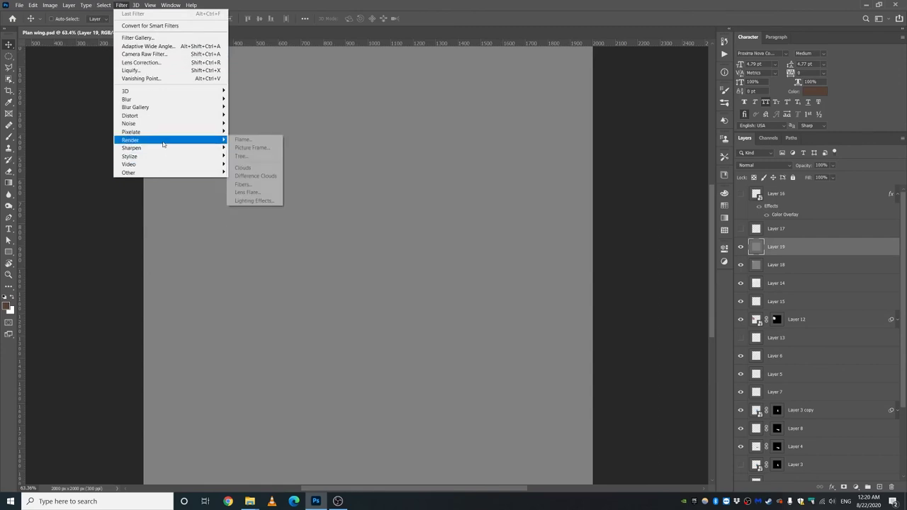
left_click(258, 192)
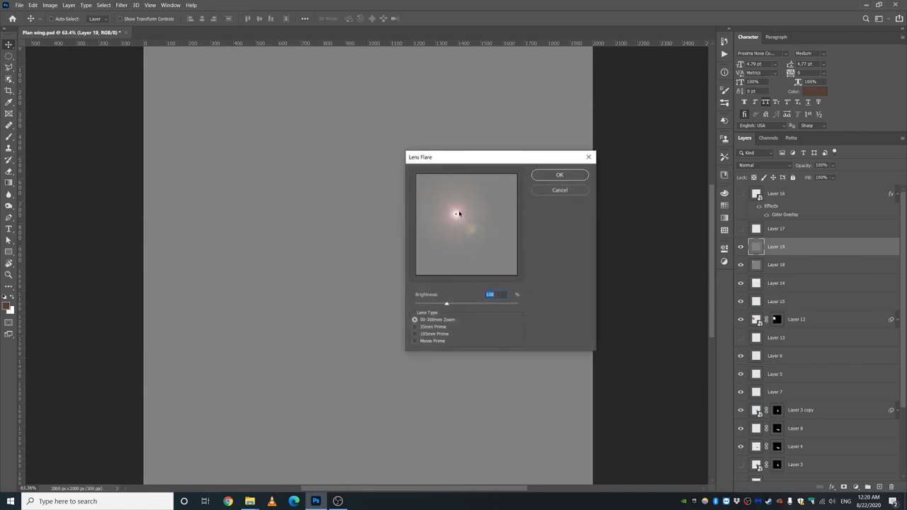
left_click_drag(457, 213, 393, 162)
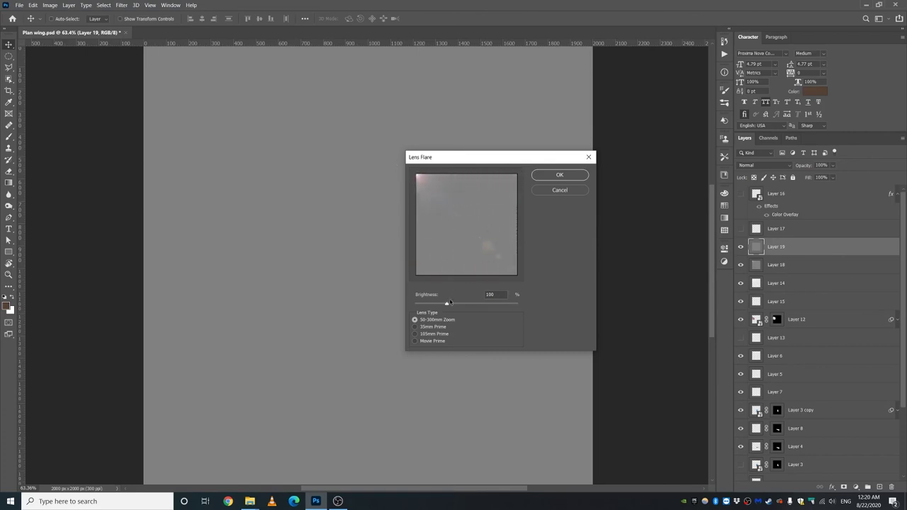
left_click_drag(447, 304, 454, 304)
left_click(560, 175)
left_click(766, 165)
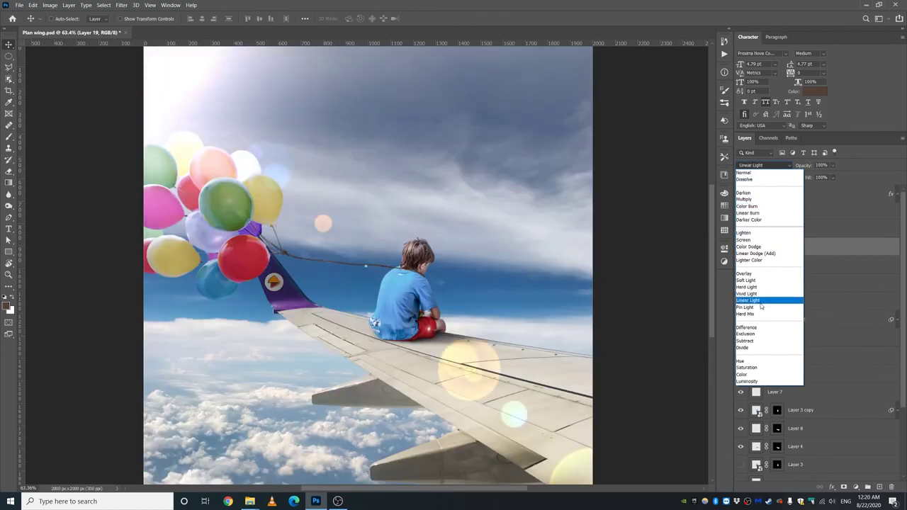
Try Overlay on the lens-flare Layer 19, then set it to Hard Light
left_click(759, 273)
left_click(809, 266)
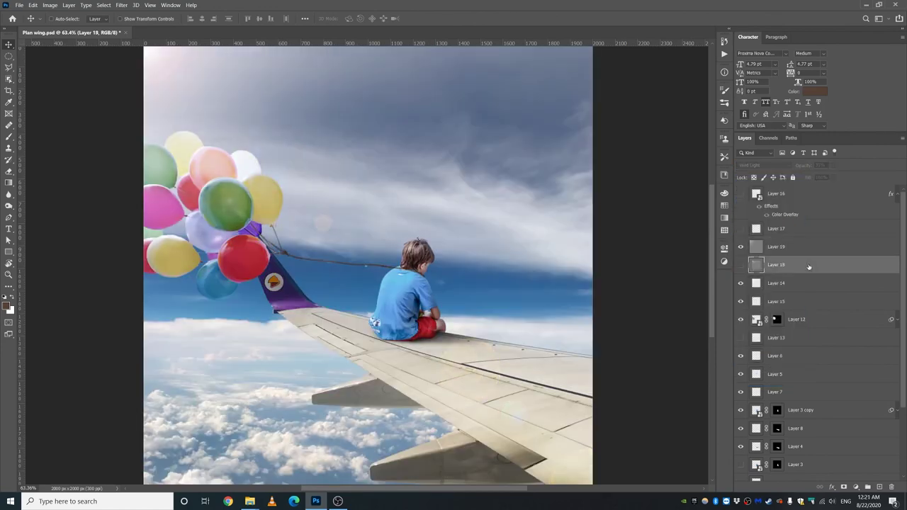
left_click(799, 247)
left_click(765, 165)
left_click(756, 288)
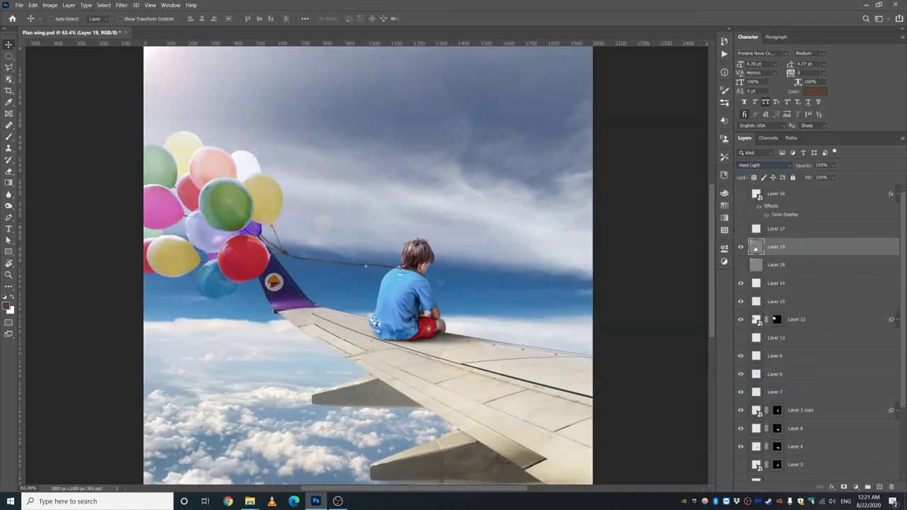
Delete the gray lens-flare layer and toggle Layer 17 off and on to compare
key("Delete")
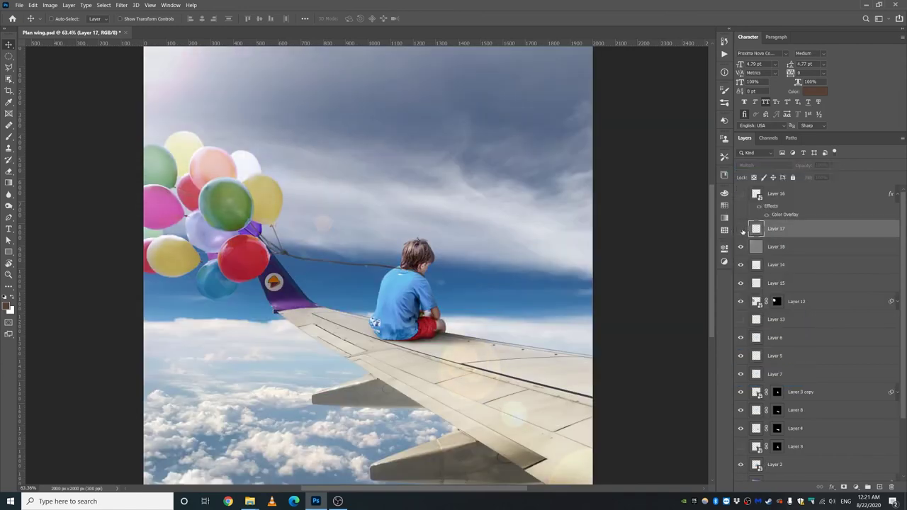
left_click(742, 230)
scroll(342, 296, "down", 2)
left_click(742, 228)
scroll(347, 408, "up", 2)
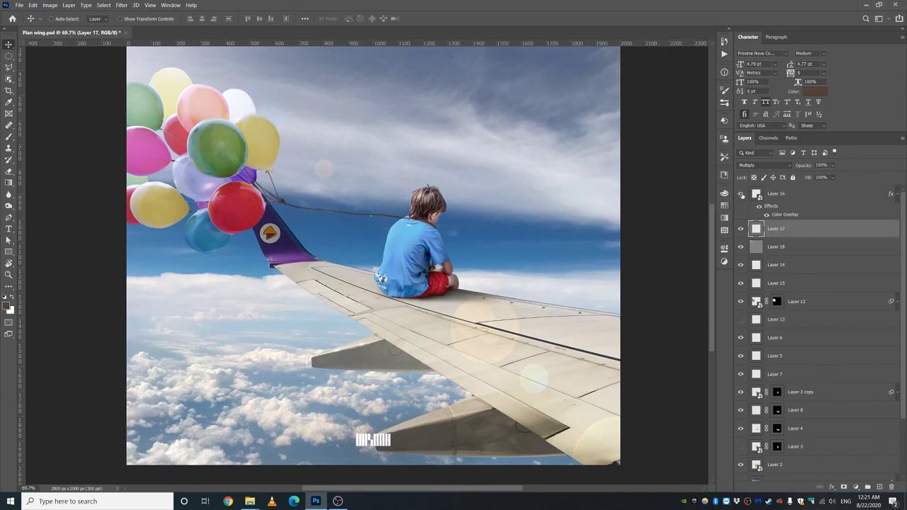
scroll(326, 343, "down", 2)
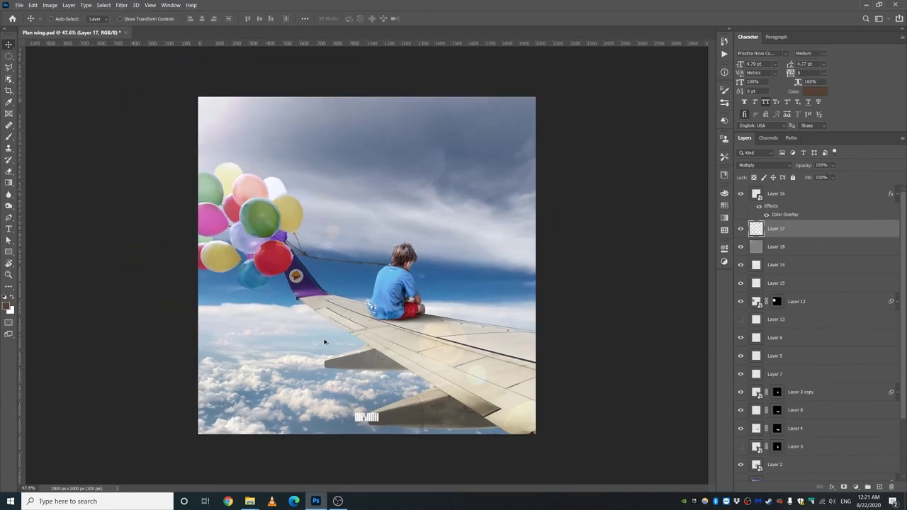
scroll(325, 342, "up", 1)
scroll(324, 341, "down", 1)
scroll(328, 336, "up", 1)
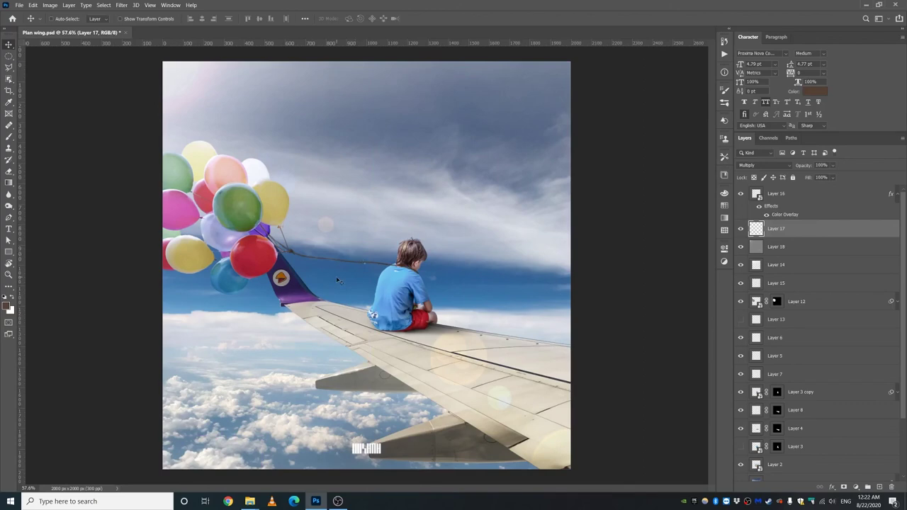
scroll(339, 281, "up", 2)
scroll(336, 271, "up", 1)
scroll(336, 271, "down", 1)
scroll(333, 274, "up", 1)
scroll(349, 294, "down", 2)
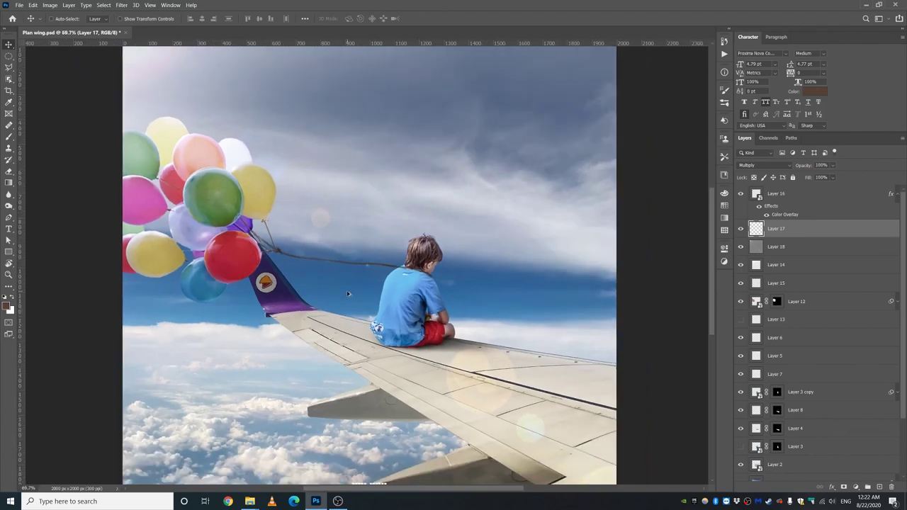
scroll(346, 311, "up", 3)
scroll(345, 310, "up", 1)
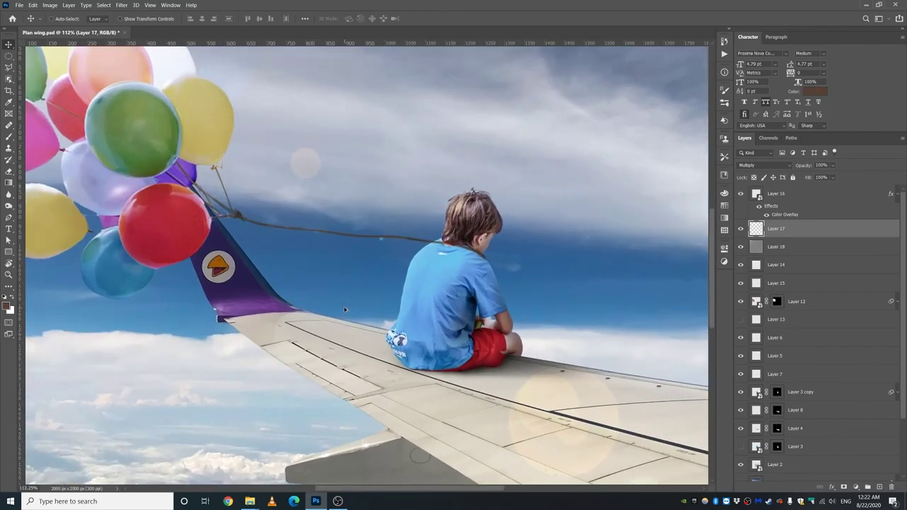
scroll(345, 309, "down", 3)
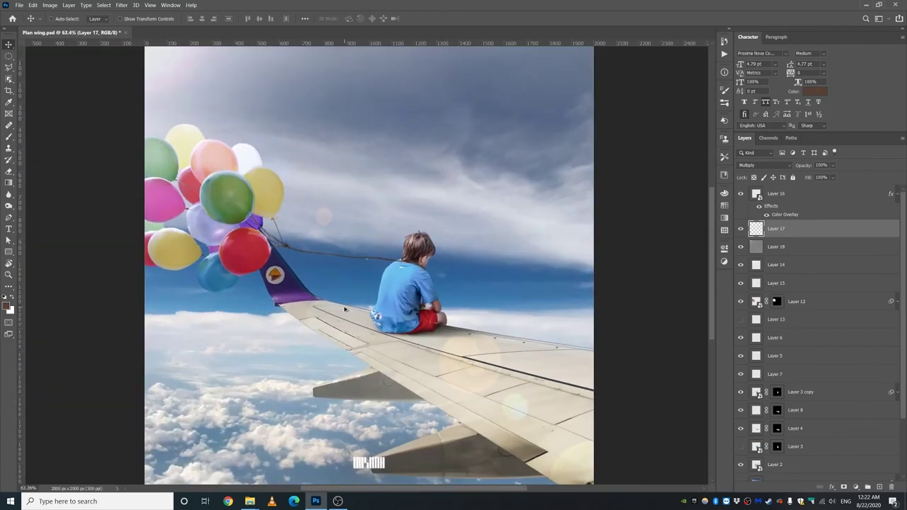
scroll(345, 310, "up", 2)
left_click_drag(348, 265, 355, 277)
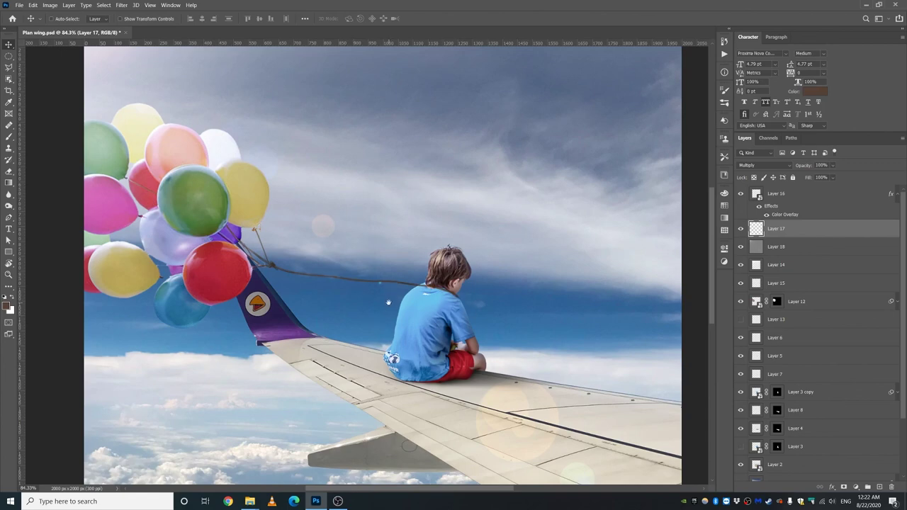
scroll(388, 303, "down", 1)
scroll(393, 312, "up", 1)
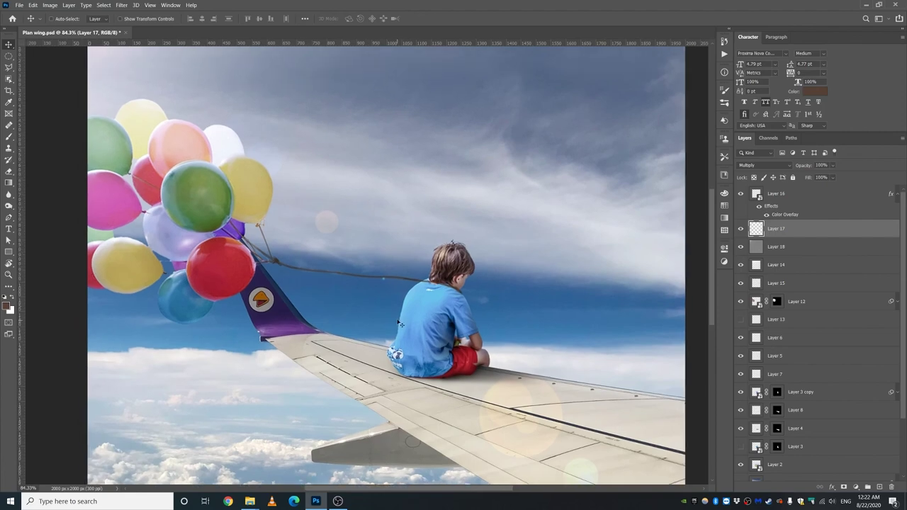